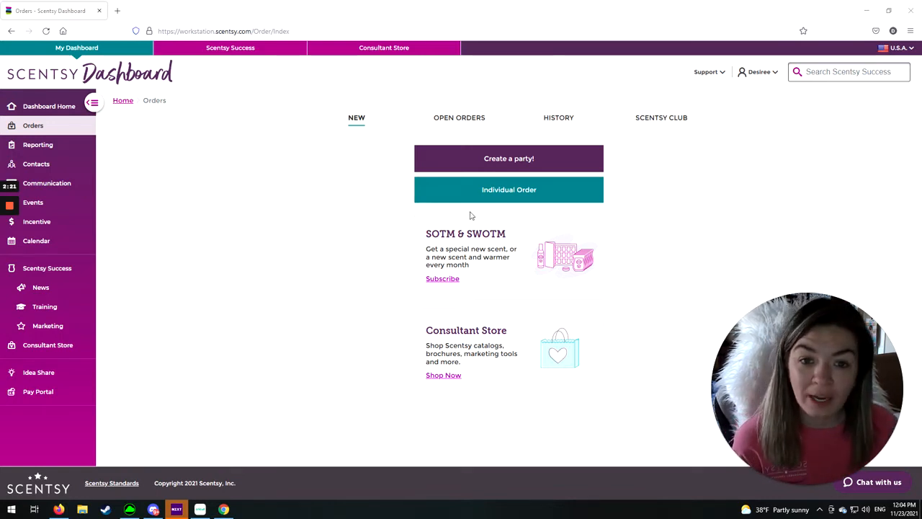
- Start an individual order for yourself, attached to the launch party and shipped to your own address
left_click(520, 191)
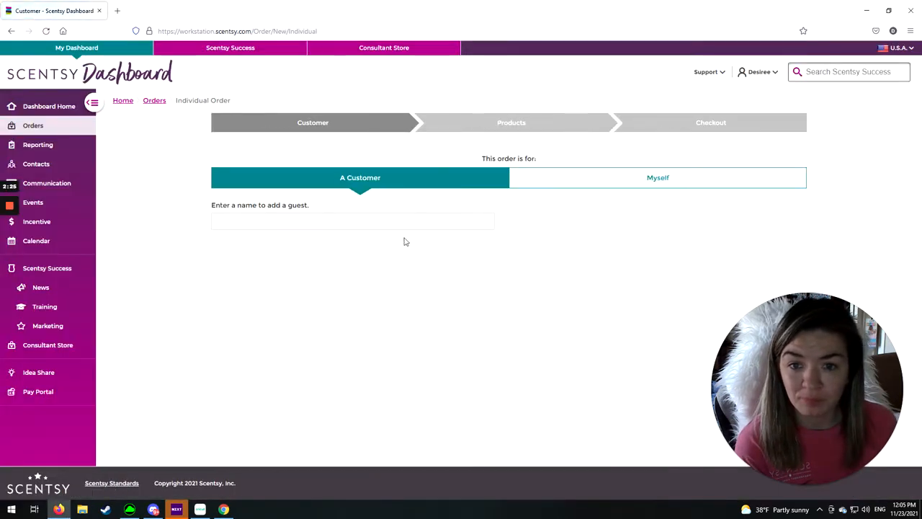
left_click(659, 185)
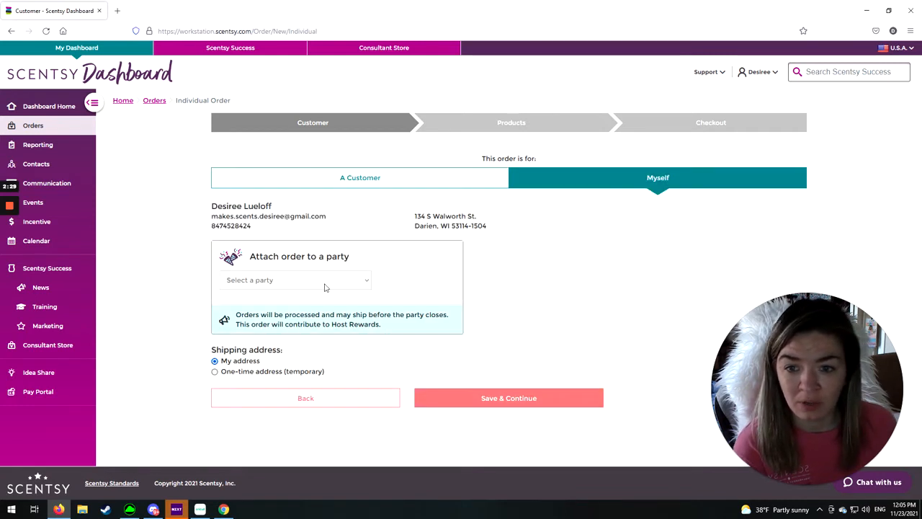
left_click(276, 281)
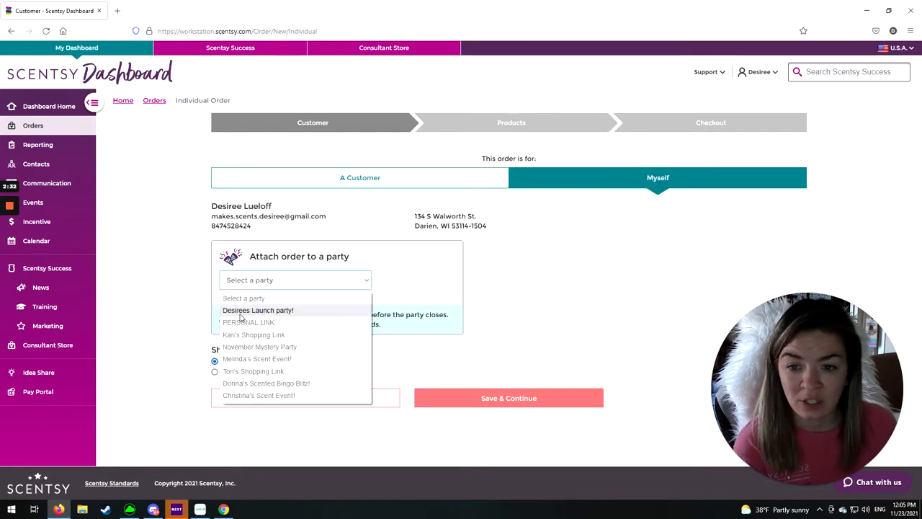
left_click(257, 311)
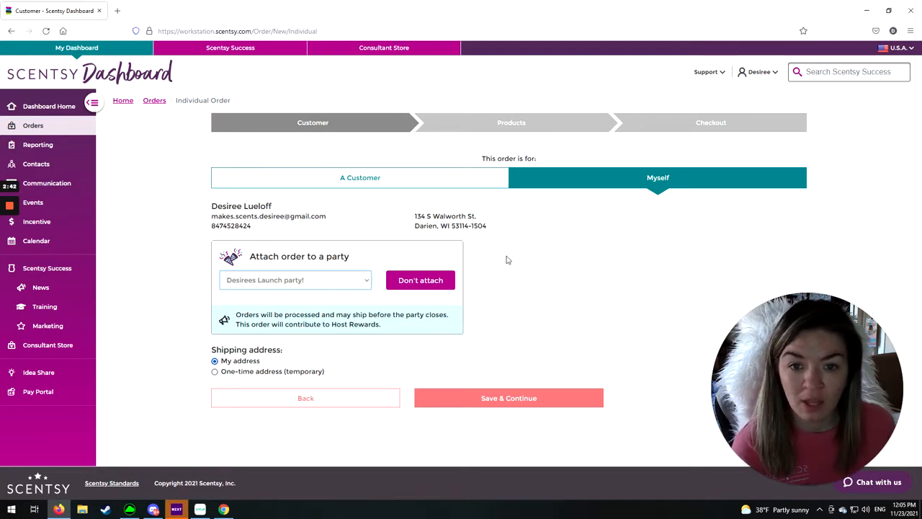
left_click(489, 397)
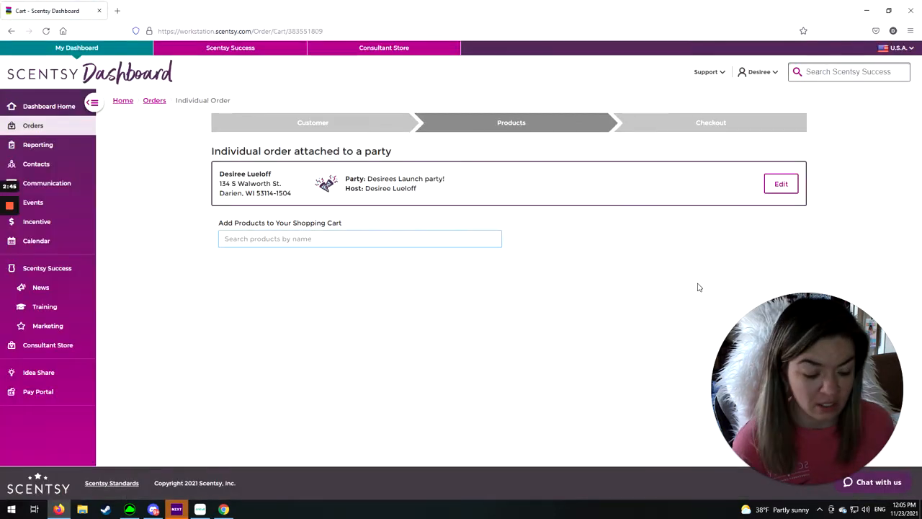
- Search the products for "bar" and add one Luna Car Bar Clip to the individual order's shopping cart
type("bsr")
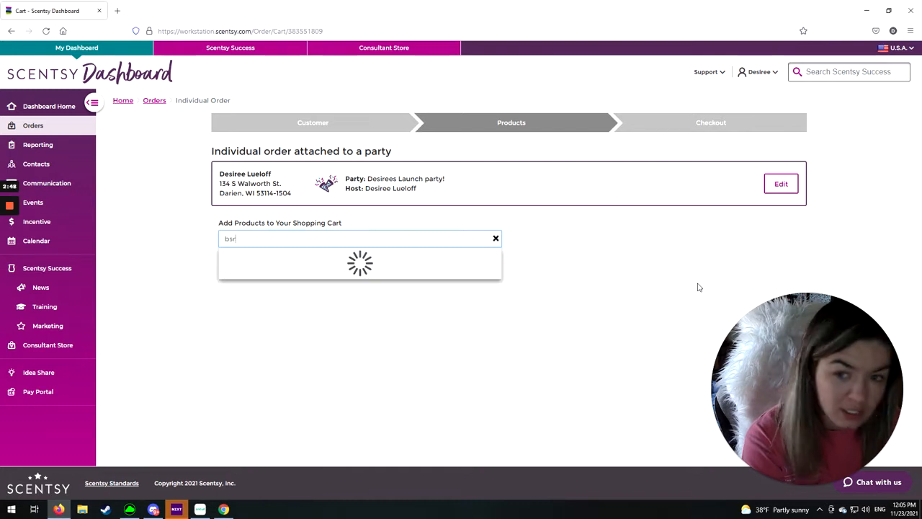
key("BackSpace")
key("BackSpace")
type("ar")
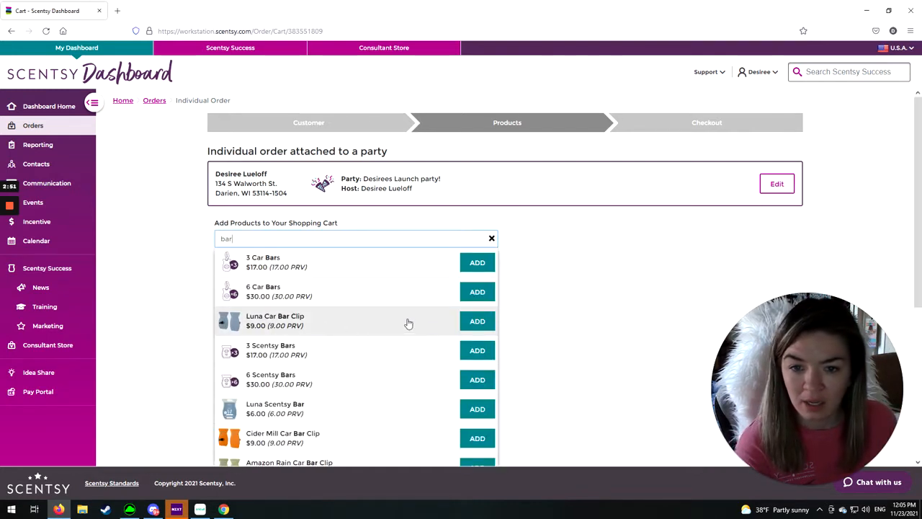
left_click(466, 325)
left_click(492, 238)
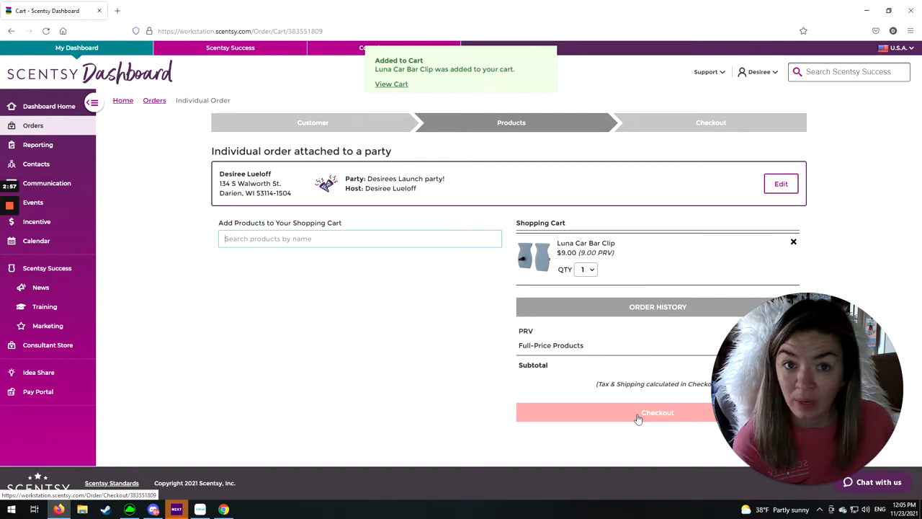
- Proceed to checkout and select Economy ($6.00) as the order's shipping option
left_click(637, 416)
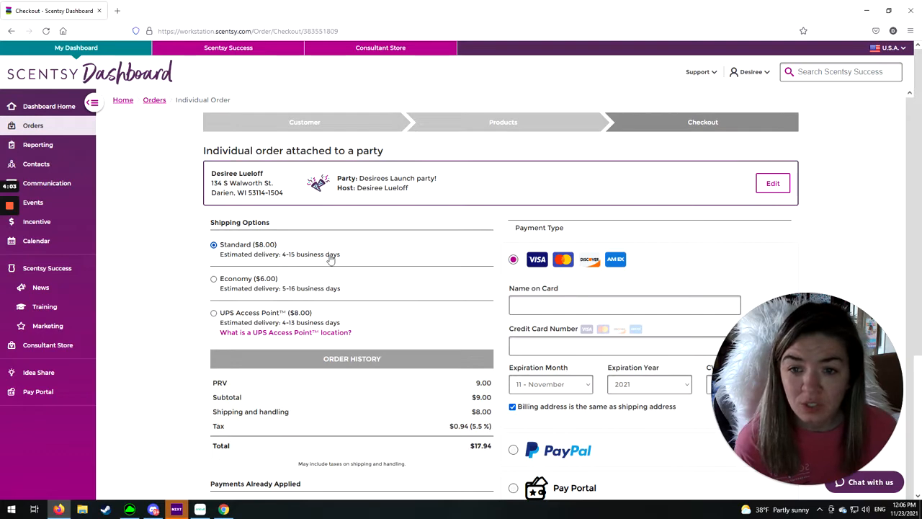
scroll(329, 260, "down", 4)
left_click(213, 87)
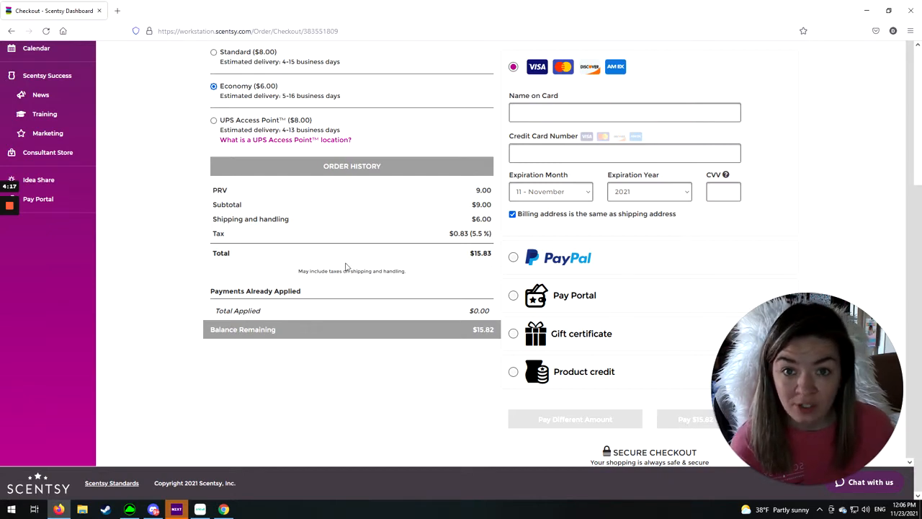
scroll(146, 90, "up", 3)
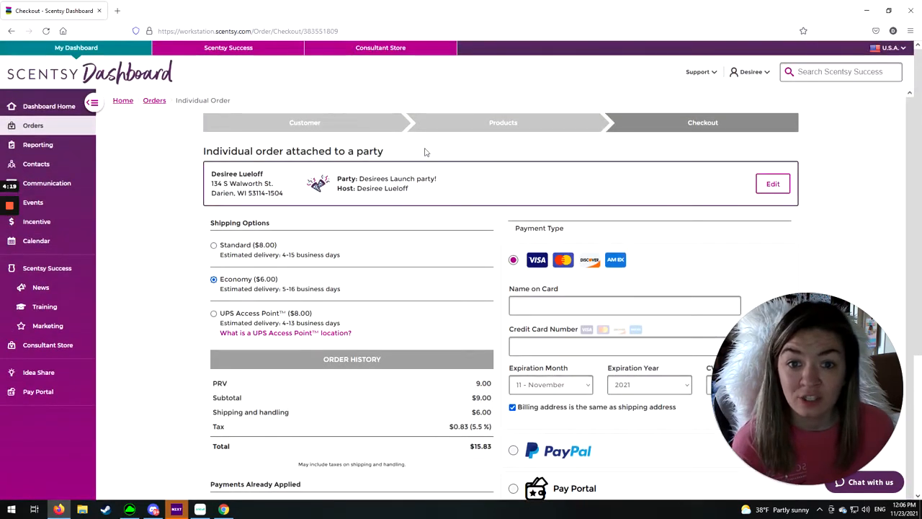
- Delete the individual order attached to the launch party from the open orders
left_click(154, 100)
left_click(459, 118)
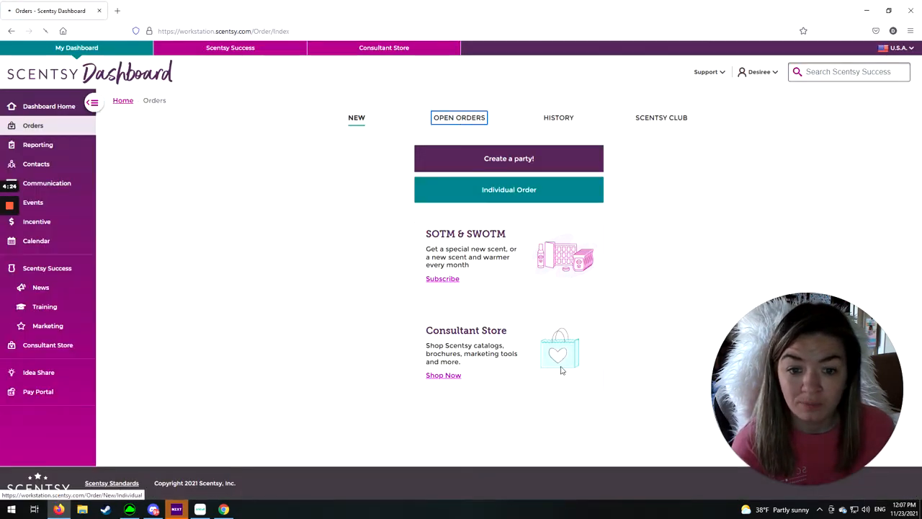
scroll(542, 386, "down", 3)
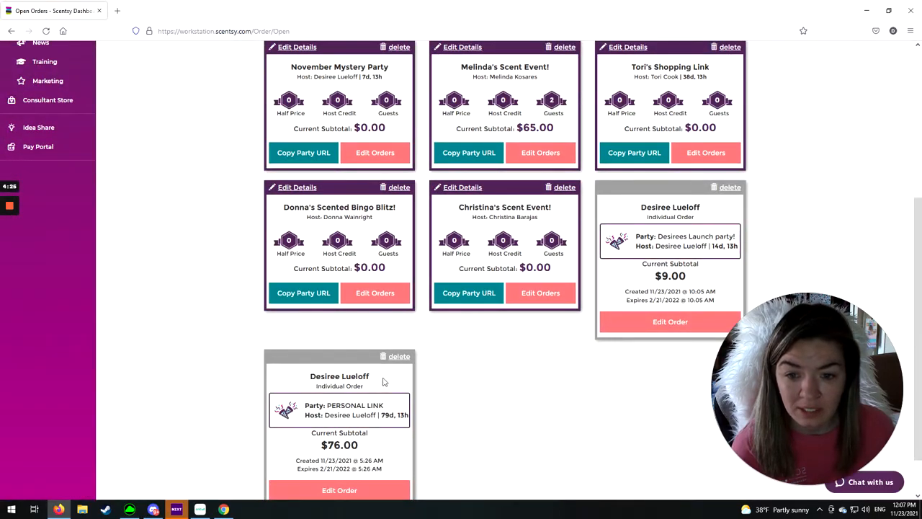
left_click(729, 188)
left_click(449, 115)
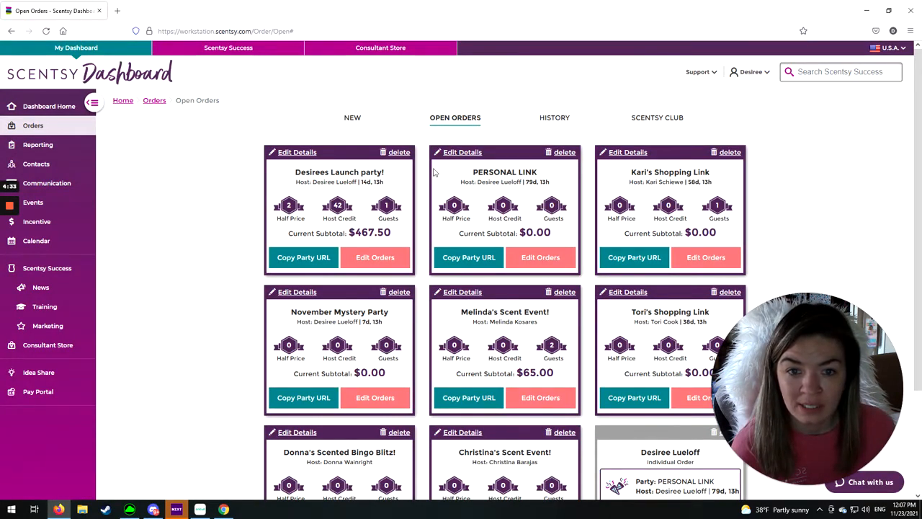
- Open the launch party's orders for editing and remove the Shine Diffuser from the guest's cart
left_click(374, 261)
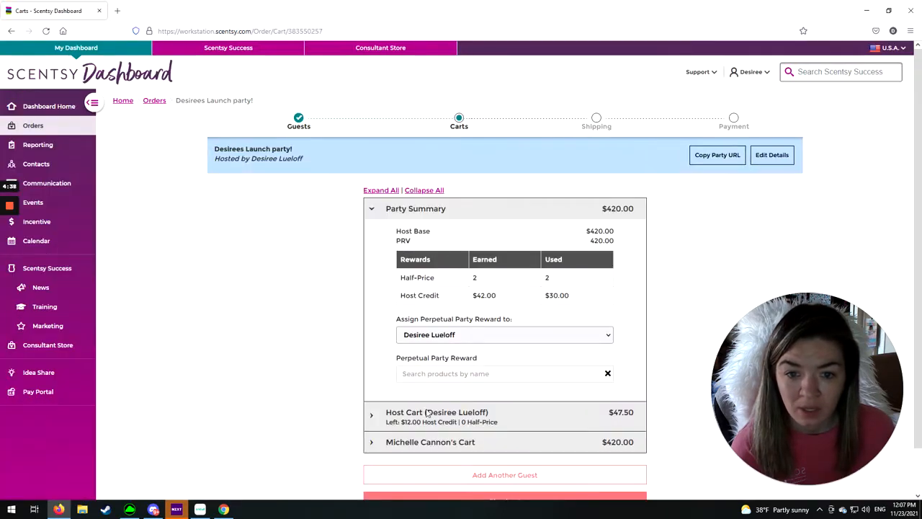
left_click(420, 442)
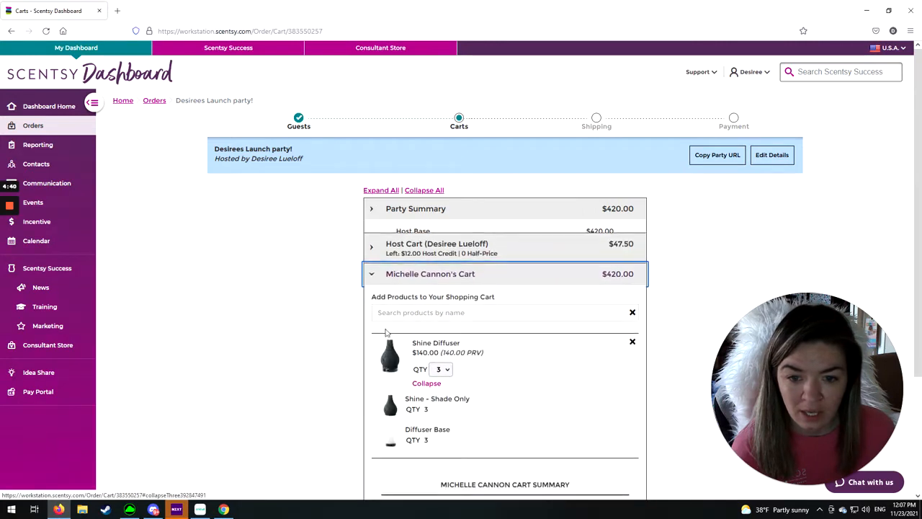
left_click(632, 330)
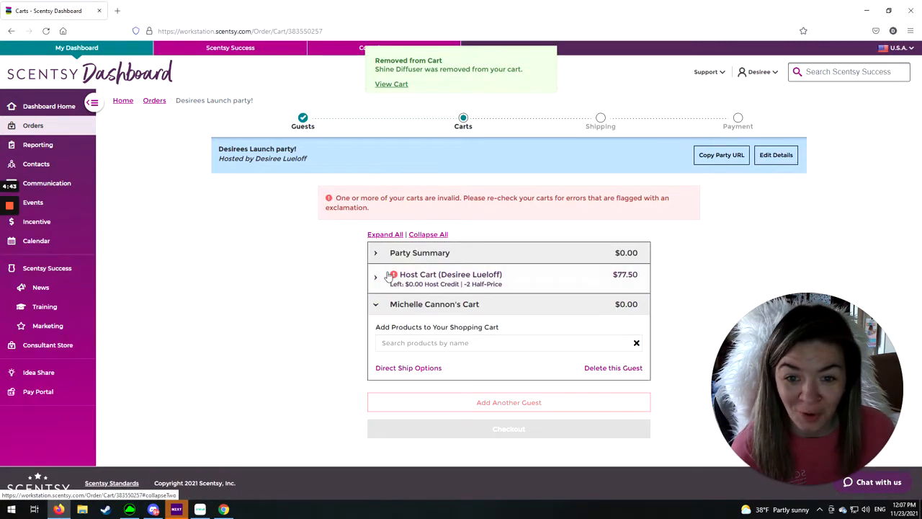
- Remove the 6 Scentsy Bars, Jeweled Deluxe Diffuser and Classic Curve - Gloss Gray Warmer from the host cart
left_click(409, 275)
scroll(465, 346, "down", 2)
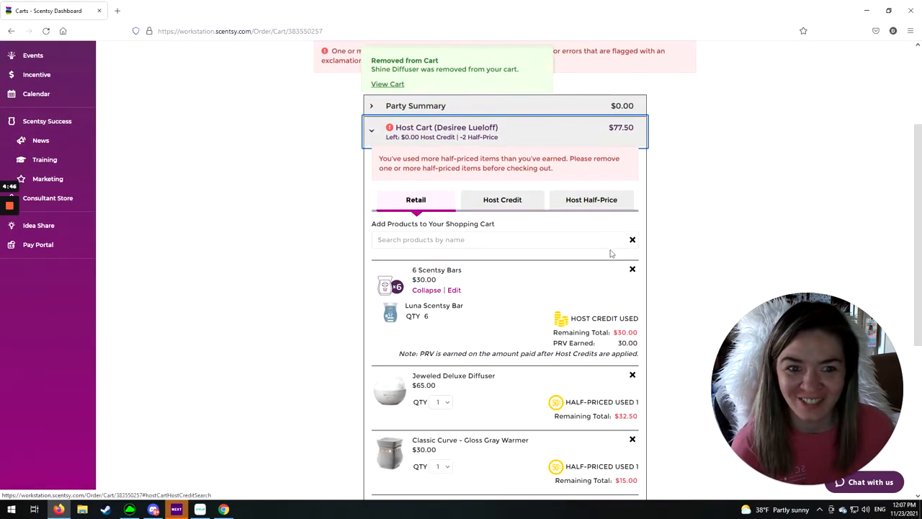
left_click(632, 269)
left_click(633, 270)
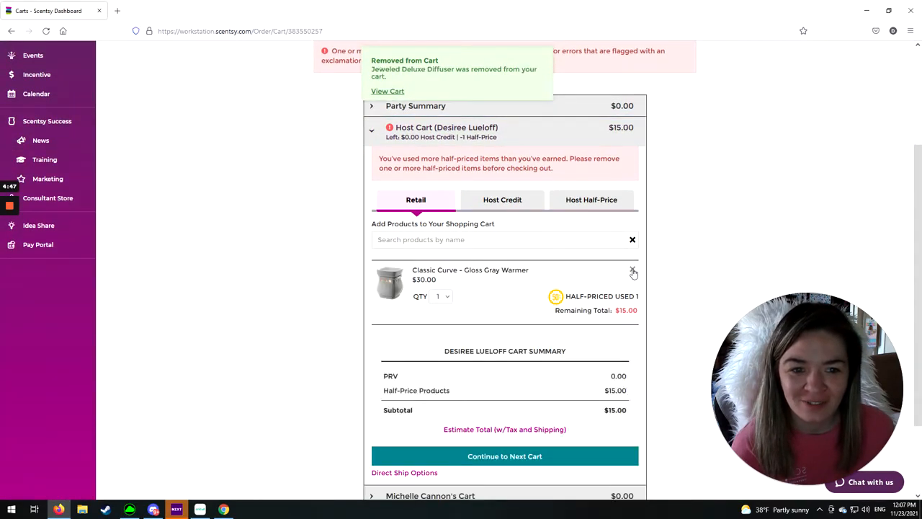
left_click(632, 270)
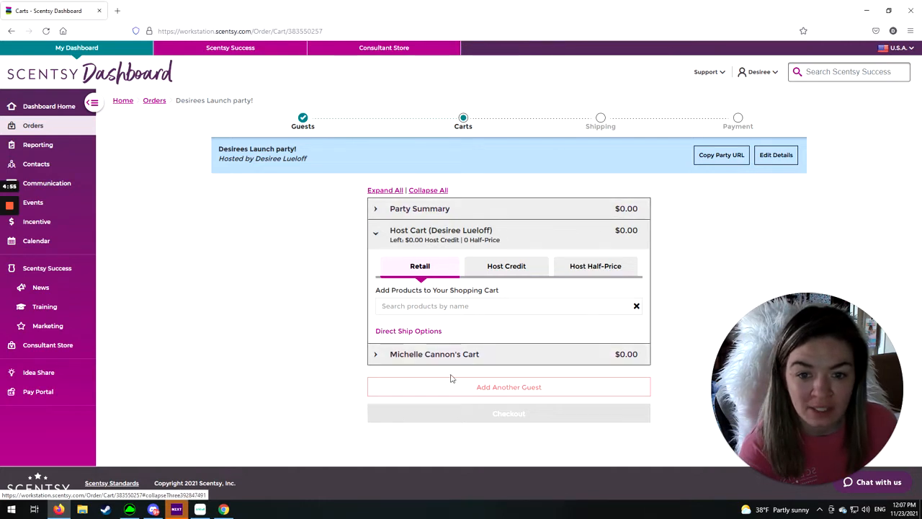
- Open the November Mystery Party from the open orders to review its party summary and carts
left_click(154, 100)
left_click(461, 120)
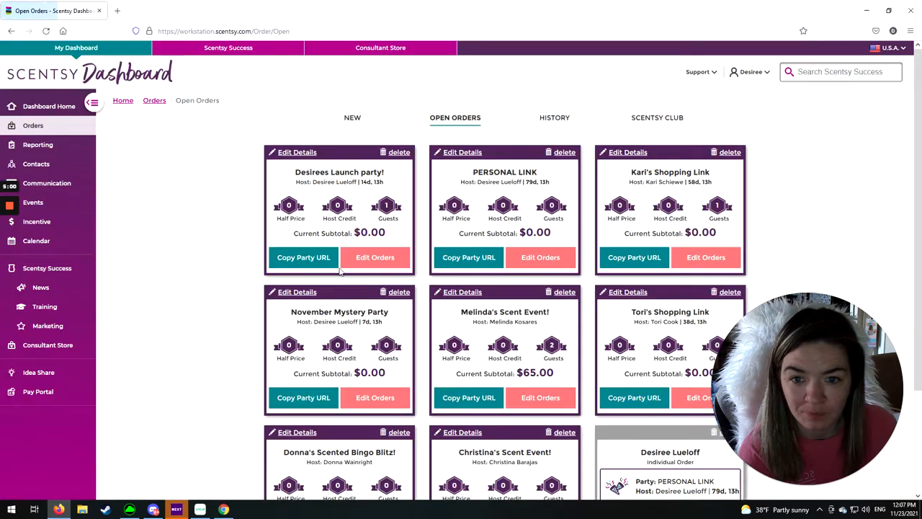
left_click(376, 401)
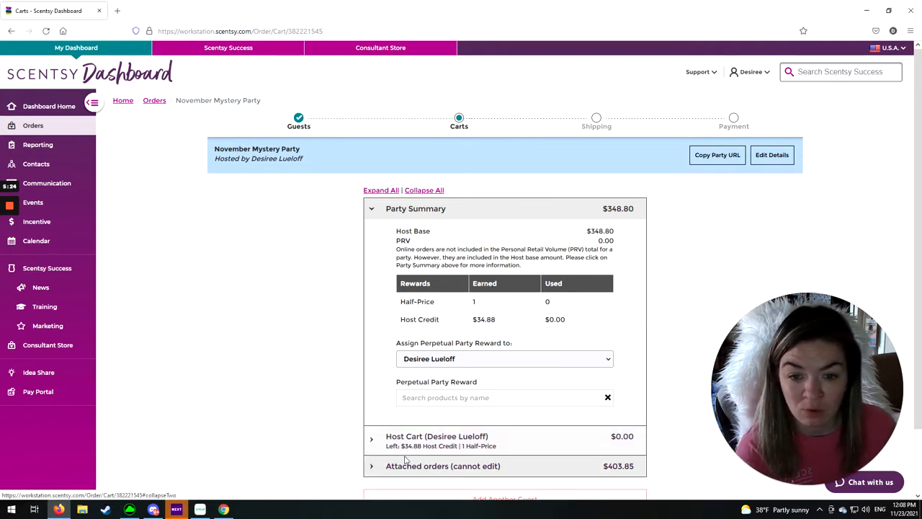
- Return to the launch party's orders and delete the guest whose cart is empty
left_click(157, 102)
left_click(456, 120)
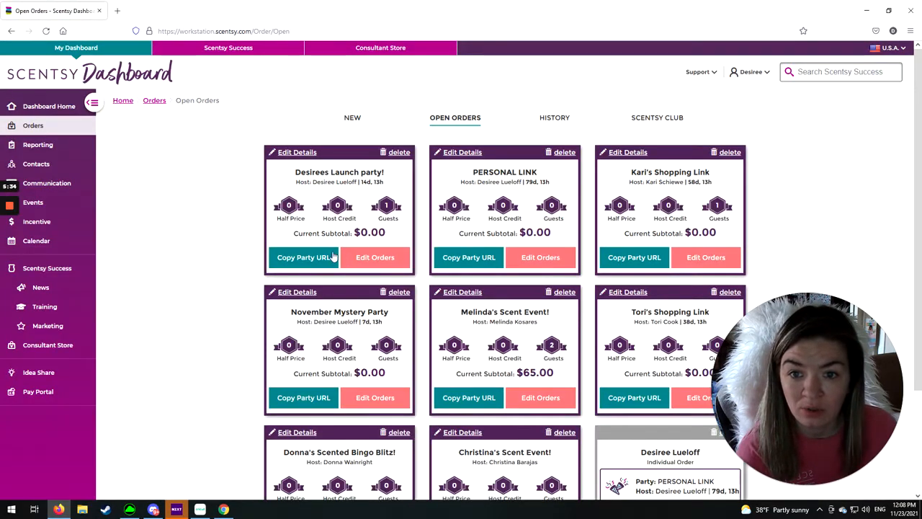
left_click(358, 257)
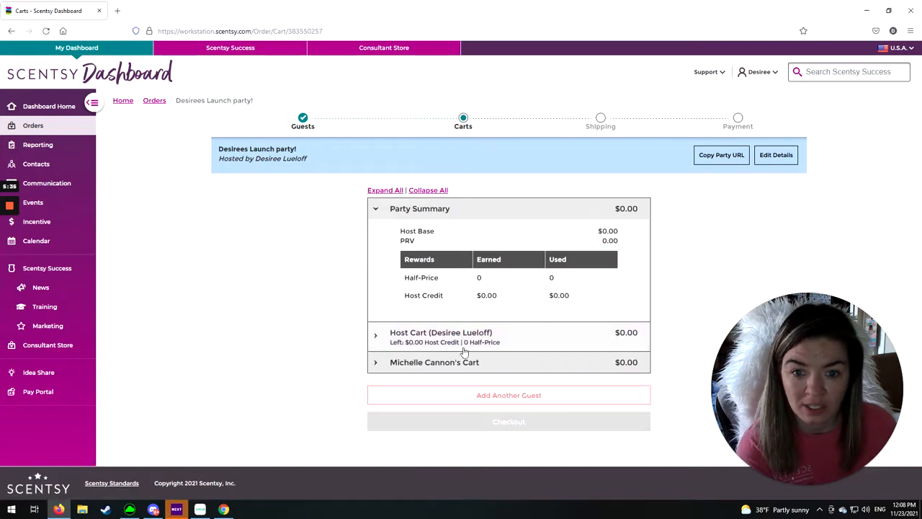
left_click(410, 367)
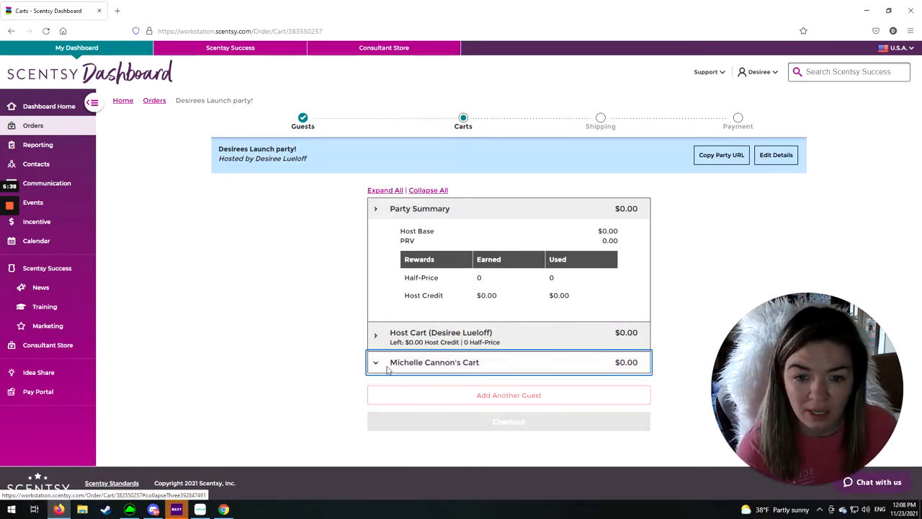
left_click(599, 326)
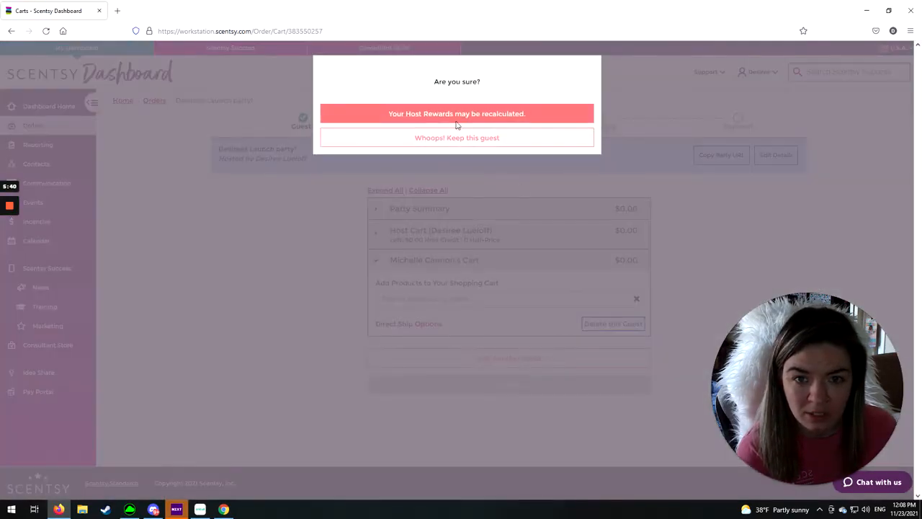
left_click(424, 115)
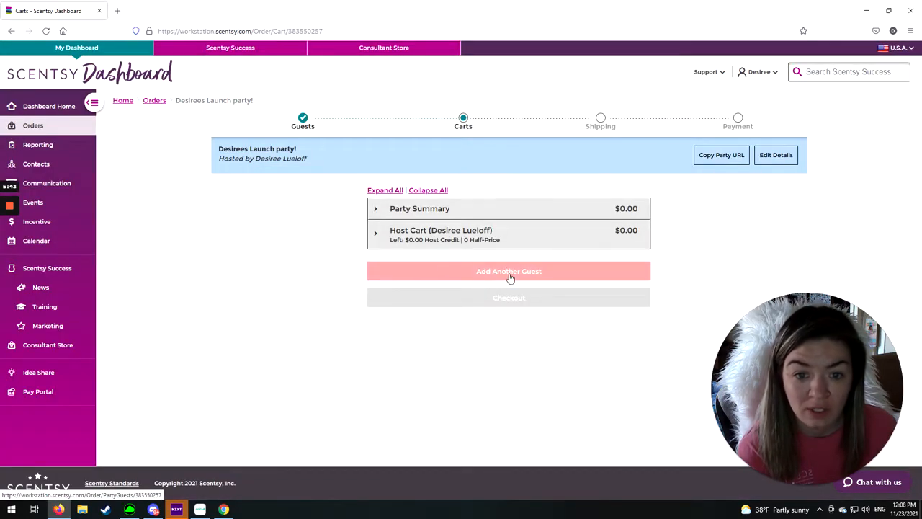
- Add another guest to the launch party by entering the guest's name and creating a new customer
left_click(509, 274)
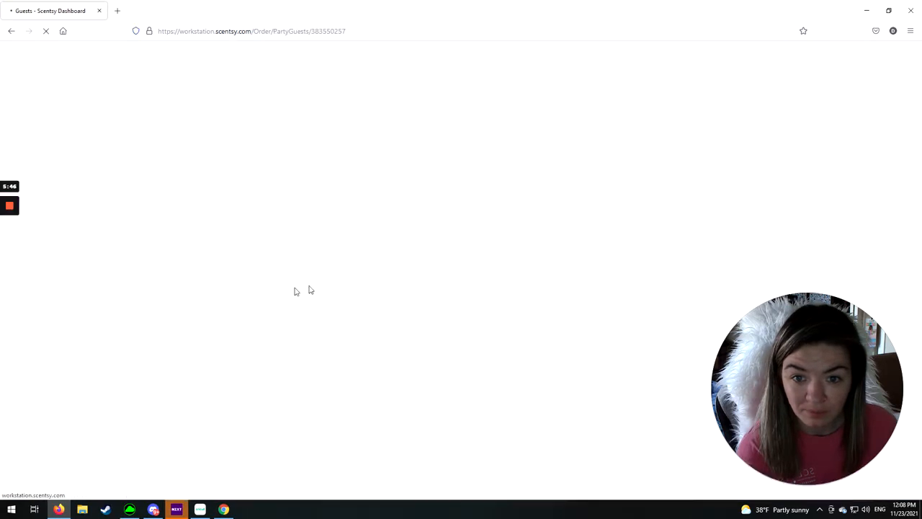
left_click(345, 229)
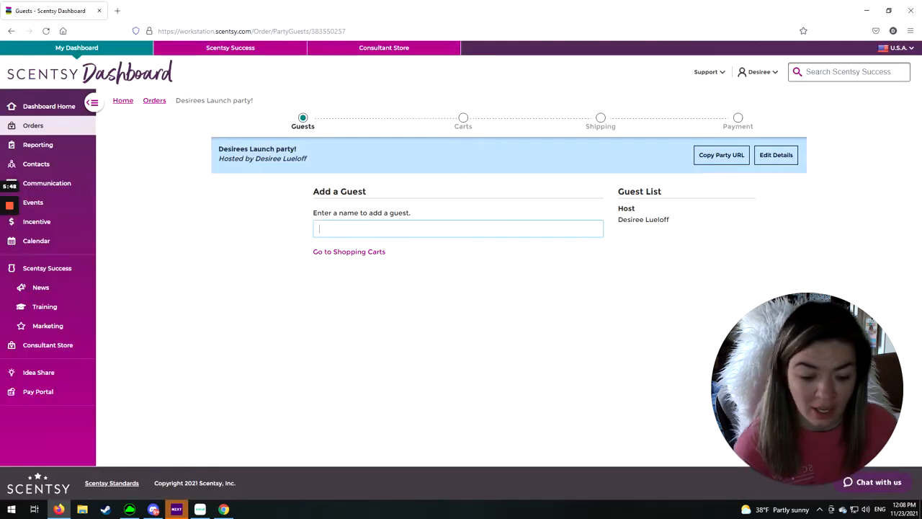
type("zelda")
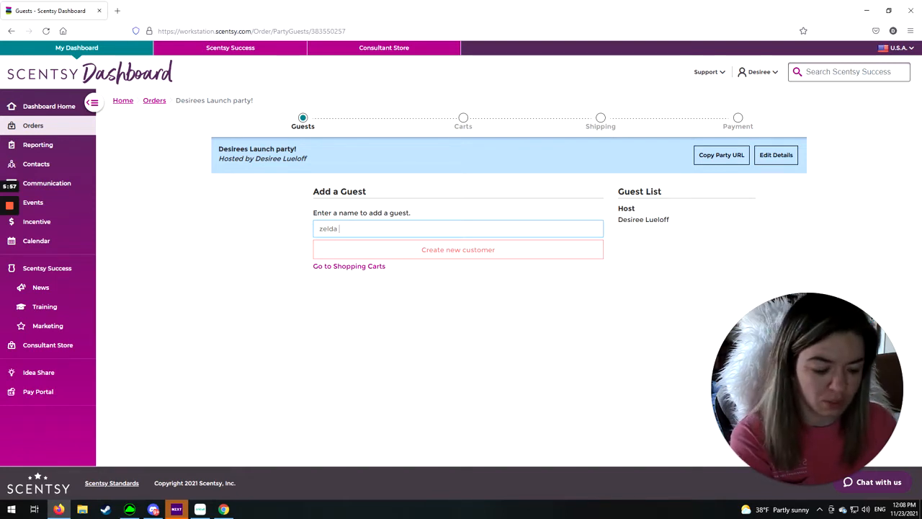
type("test")
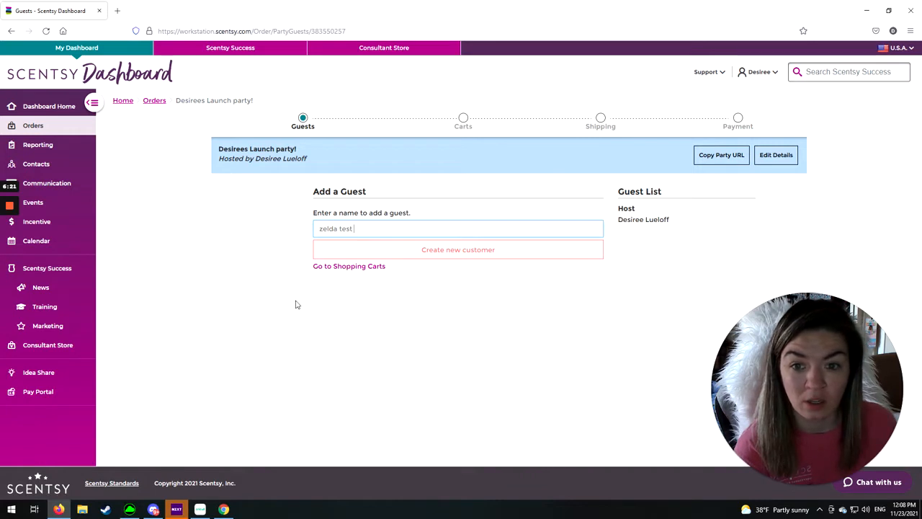
left_click(457, 253)
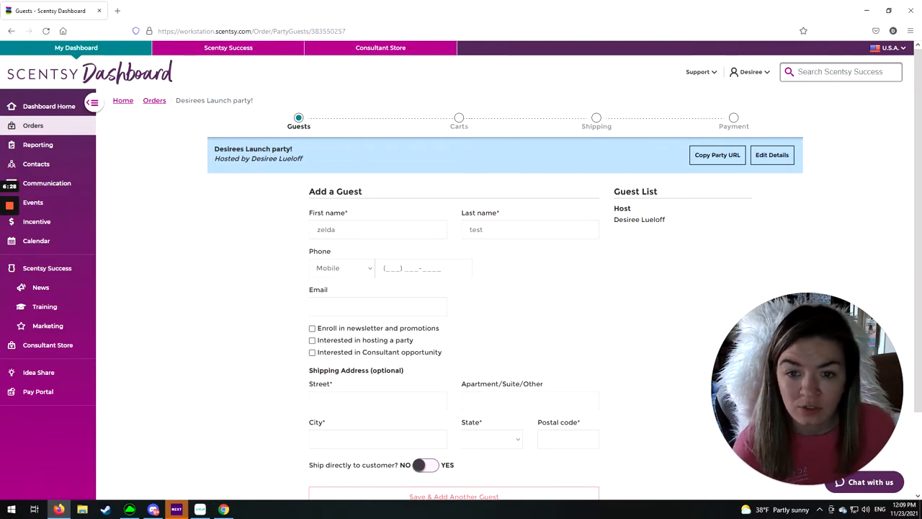
- Turn on shipping directly to the customer in the new guest's details
scroll(348, 349, "down", 3)
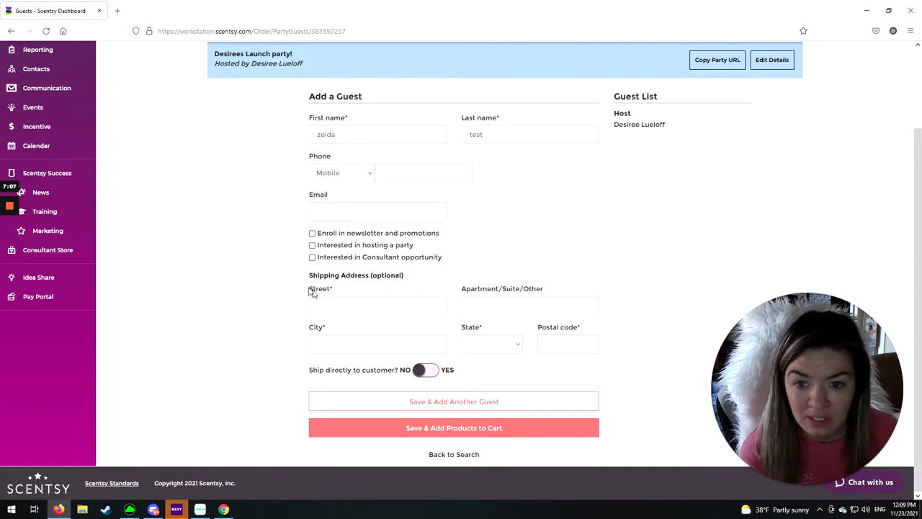
left_click_drag(312, 372, 416, 379)
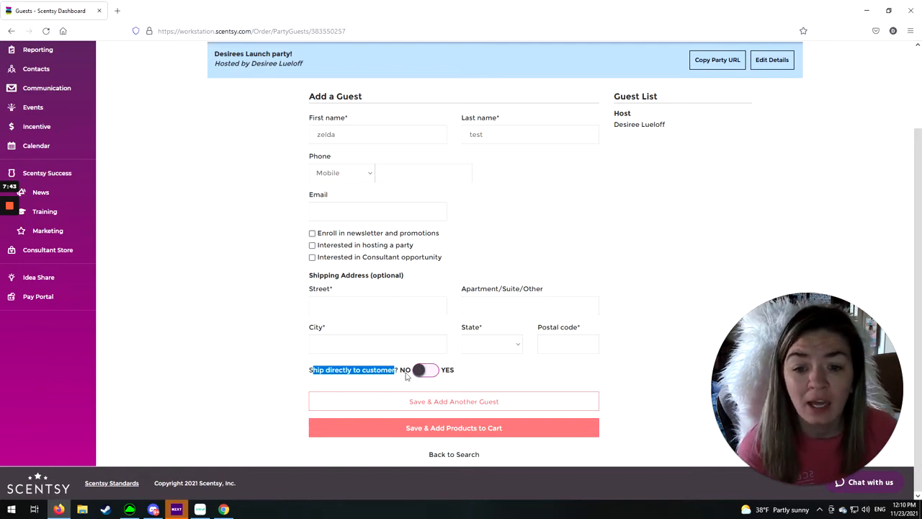
left_click(406, 373)
left_click(427, 408)
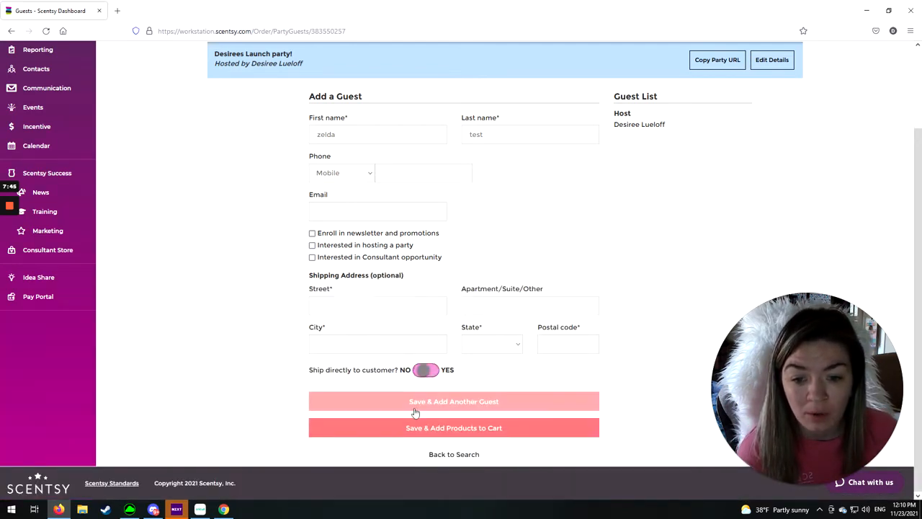
- Turn on direct shipping to the customer to review the extra shipping charge notice, and turn it back off
left_click(431, 373)
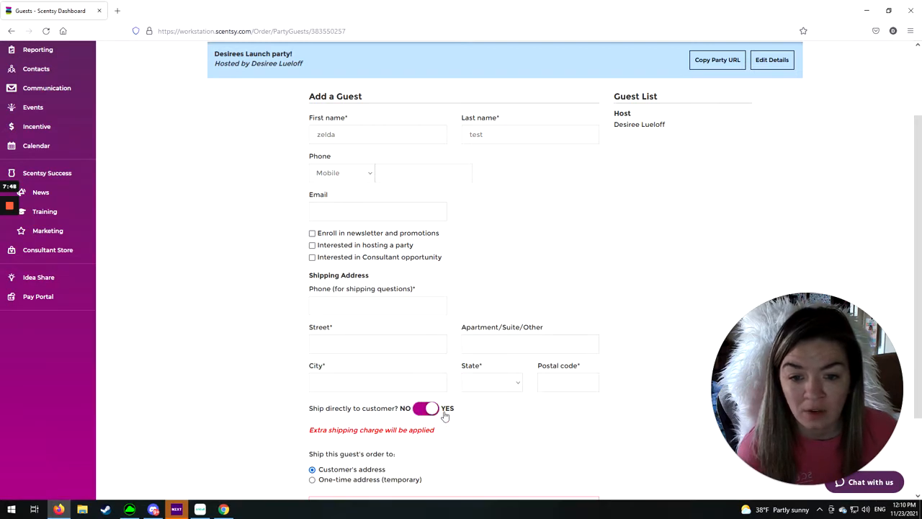
left_click_drag(312, 434, 463, 435)
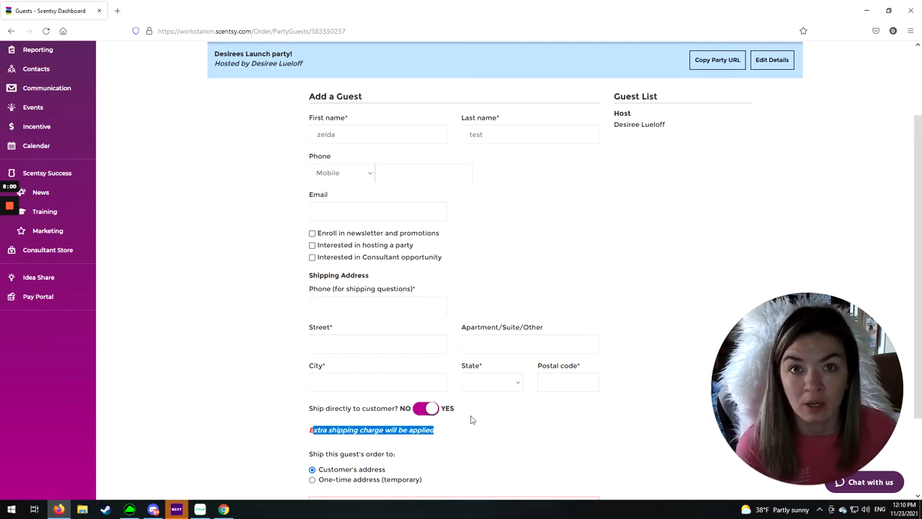
left_click(440, 430)
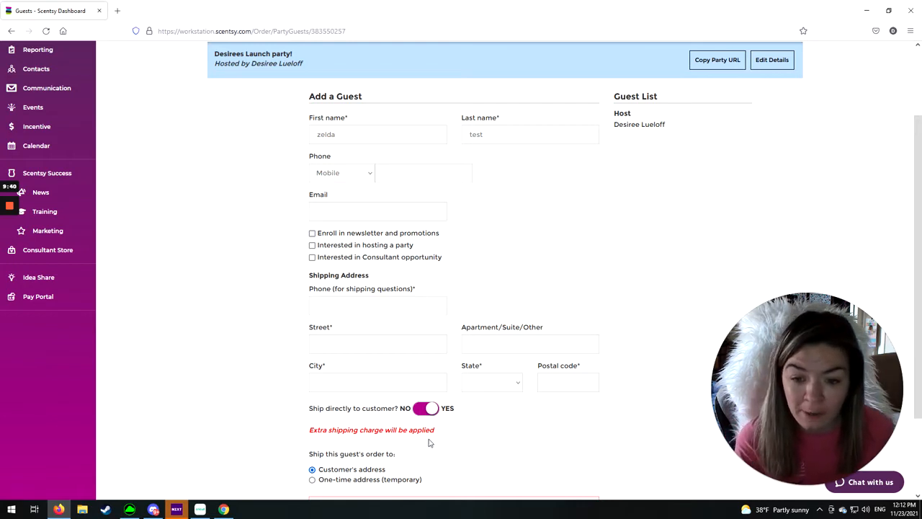
scroll(439, 430, "down", 3)
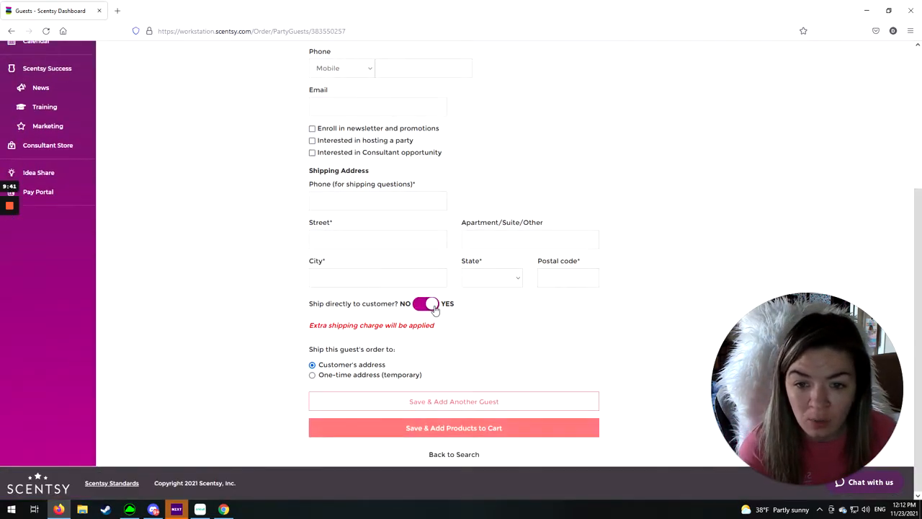
left_click(426, 304)
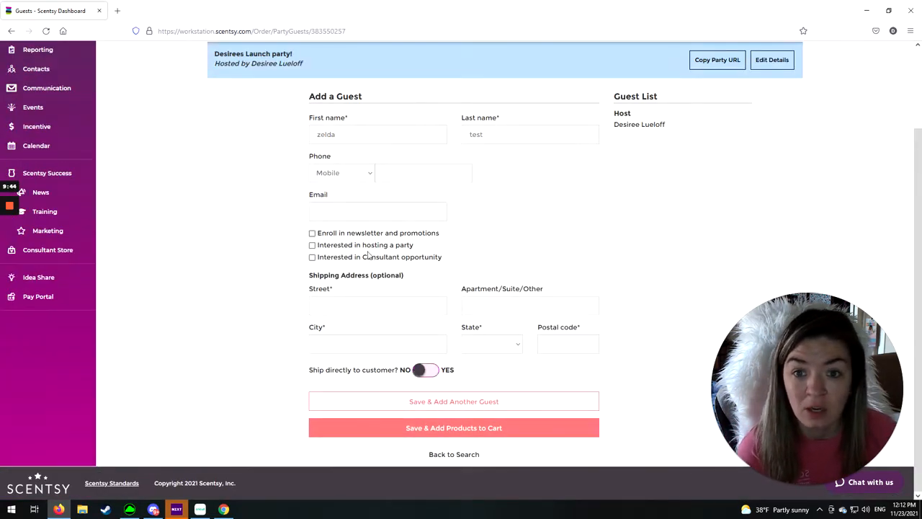
- Save the new guest to continue to the party carts, and view the Host Credit and Host Half-Price rewards in the host cart
left_click(465, 429)
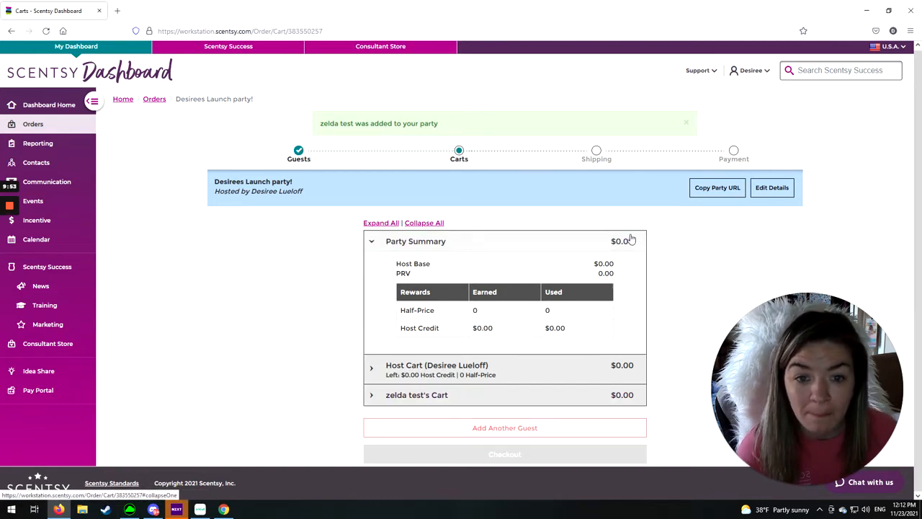
left_click(461, 371)
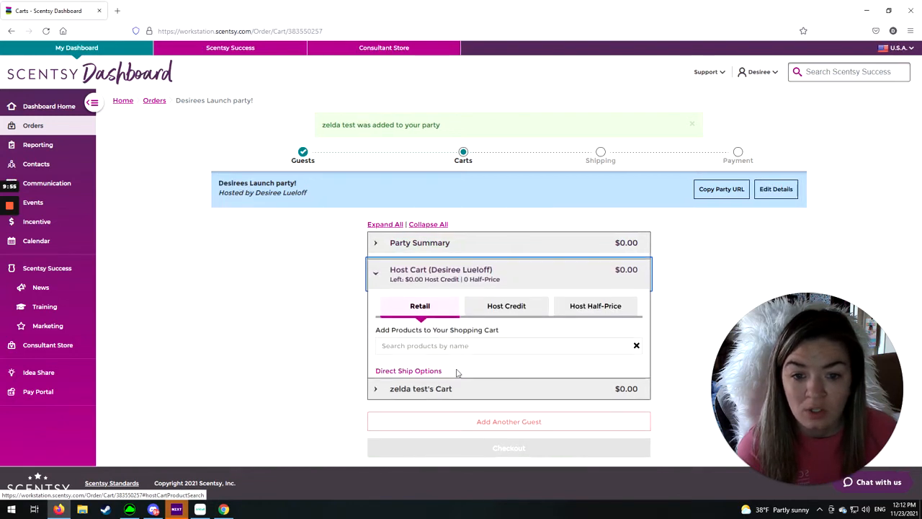
left_click(518, 304)
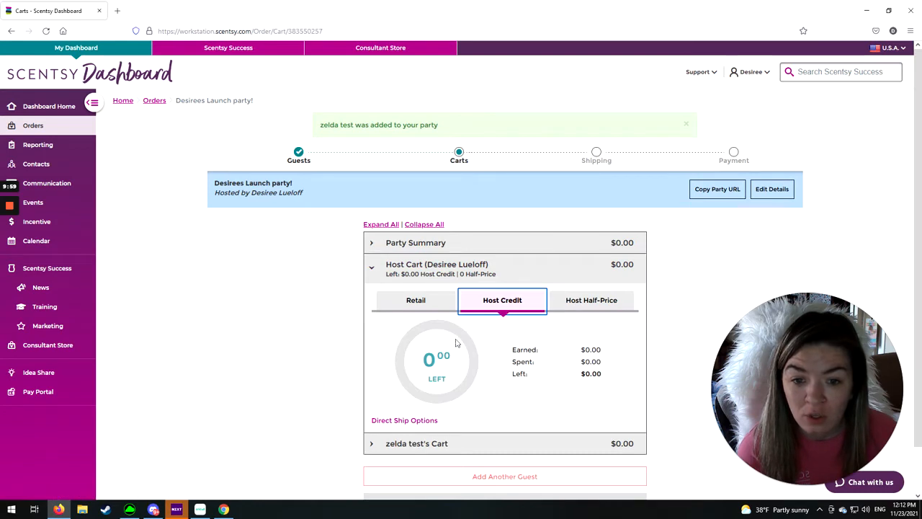
left_click(569, 302)
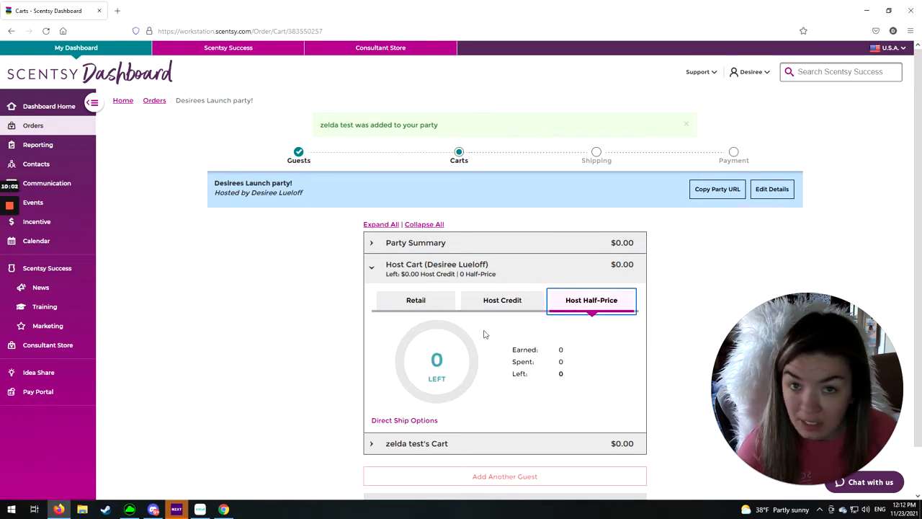
left_click(519, 302)
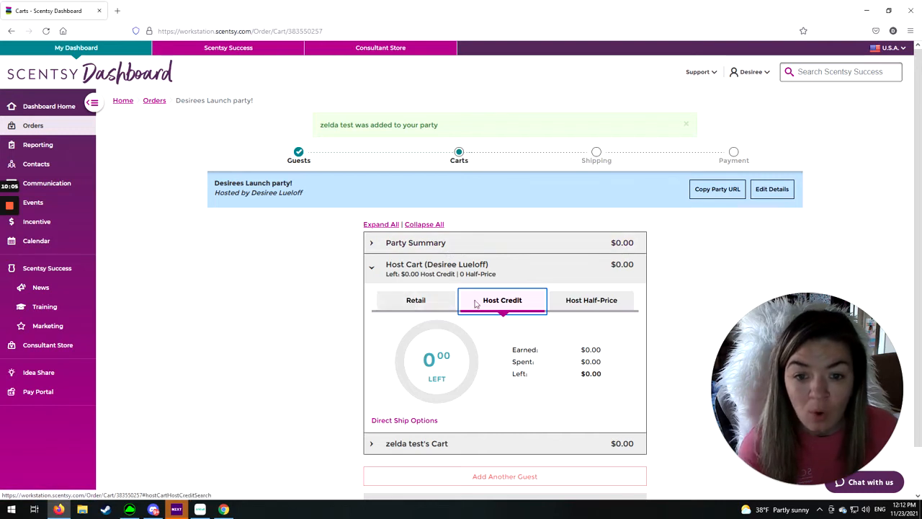
- Search the products in the new guest's cart for "diff" and add the Shine Diffuser
left_click(418, 441)
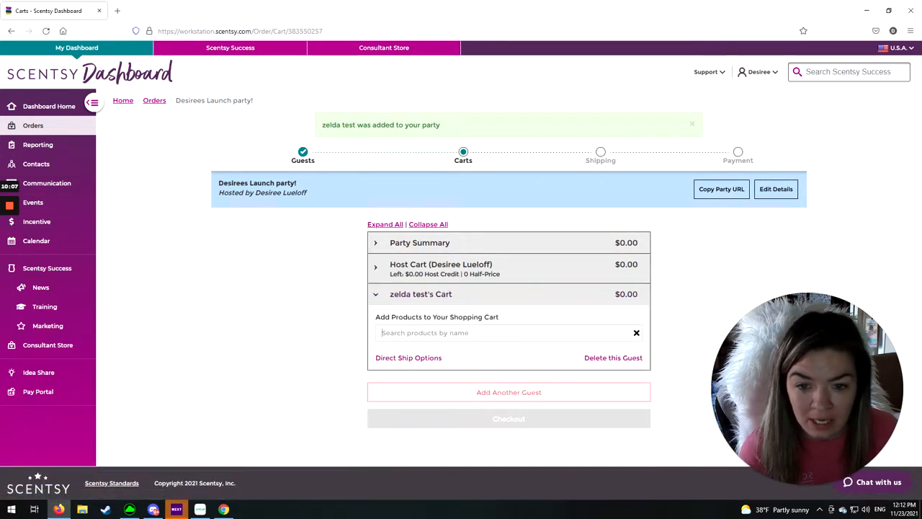
type("difuset")
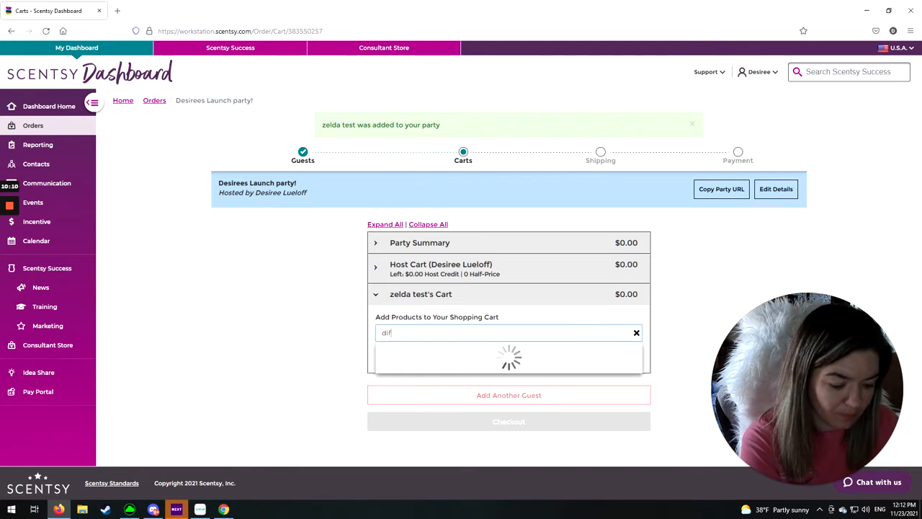
key("BackSpace")
key("BackSpace")
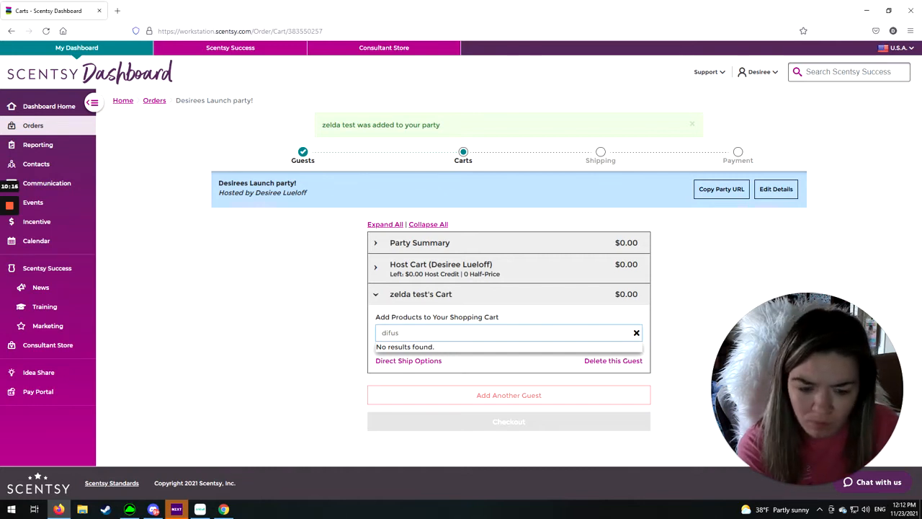
type("s")
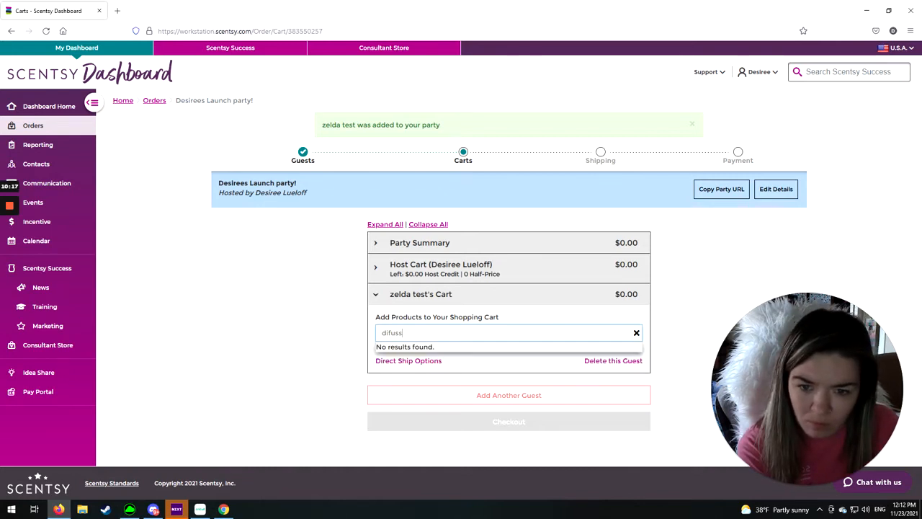
key("BackSpace")
key("BackSpace")
key("BackSpace")
type("f")
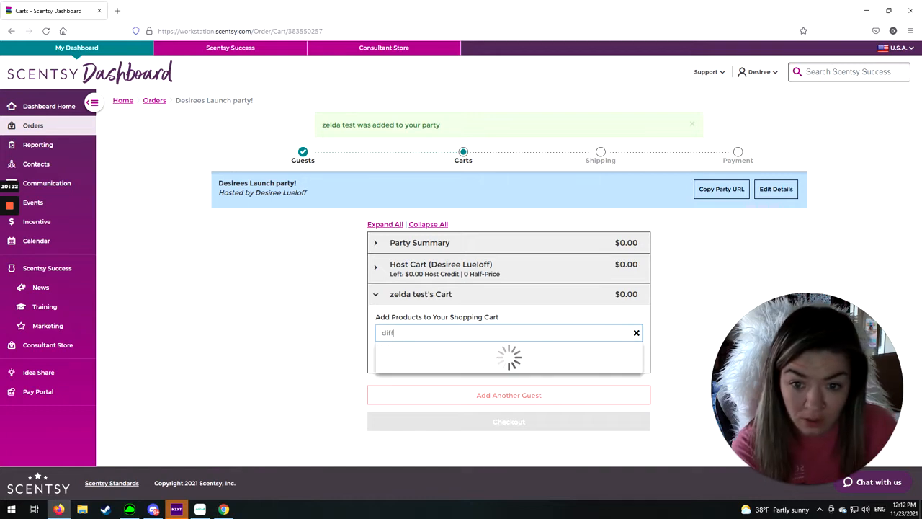
scroll(432, 382, "down", 2)
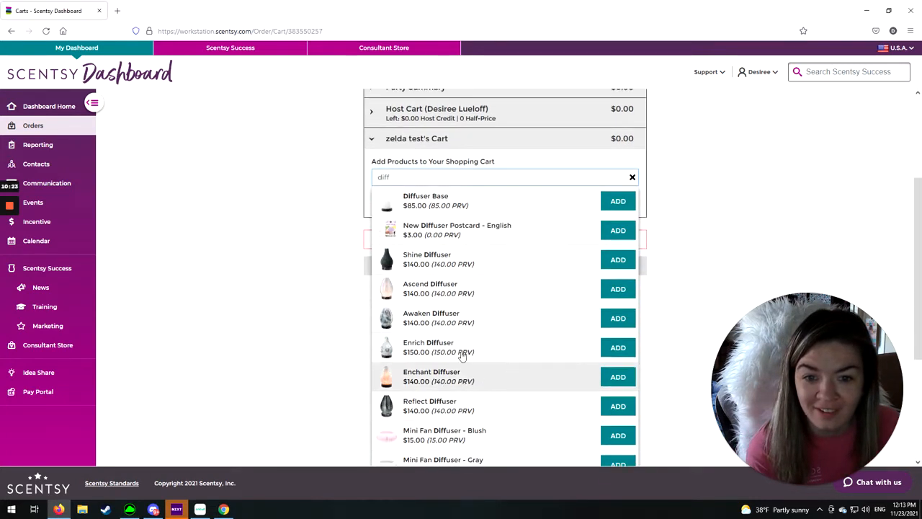
left_click(618, 260)
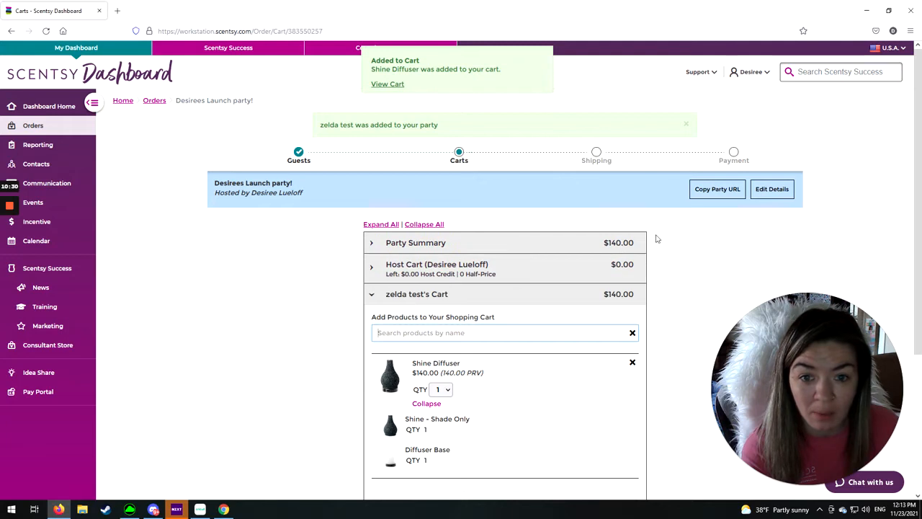
- Check the host cart's credit and half-price rewards with one Shine Diffuser in the guest's cart
left_click(415, 274)
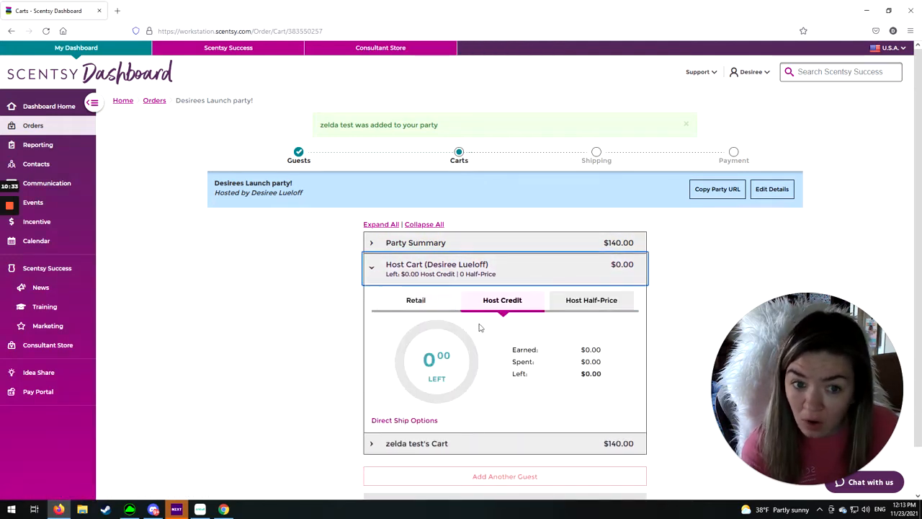
left_click(591, 301)
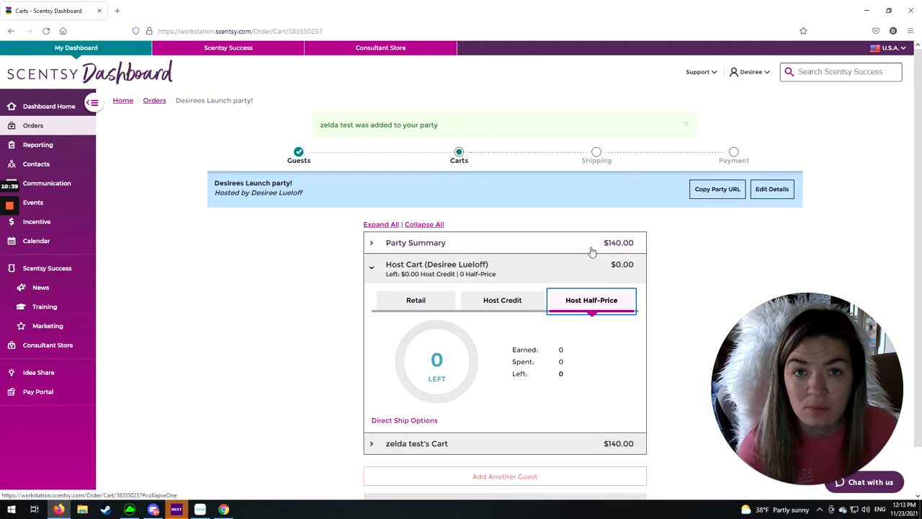
left_click(519, 300)
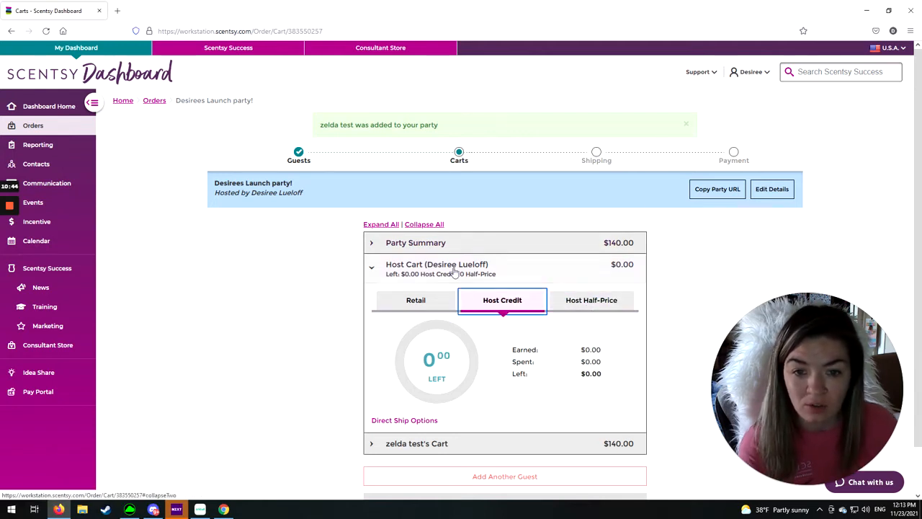
- Set the Shine Diffuser quantity in the guest's cart to 2
left_click(411, 445)
left_click(441, 389)
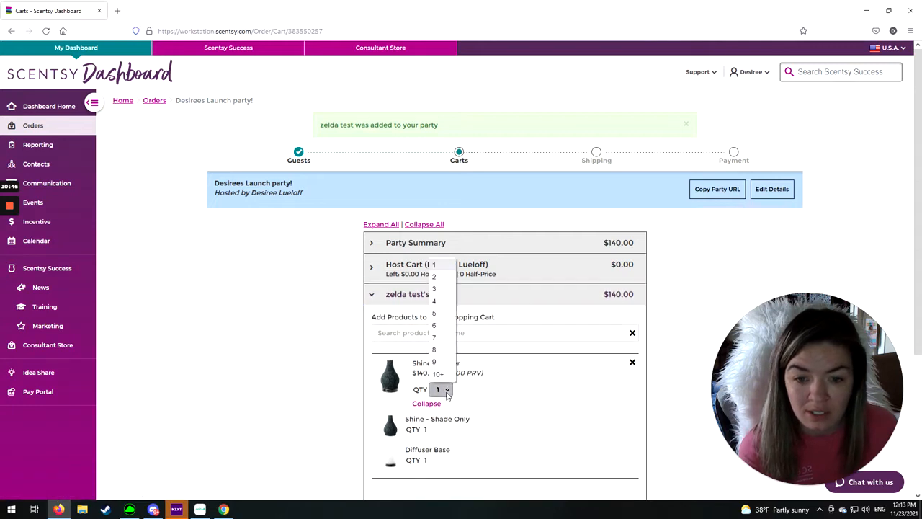
left_click(447, 278)
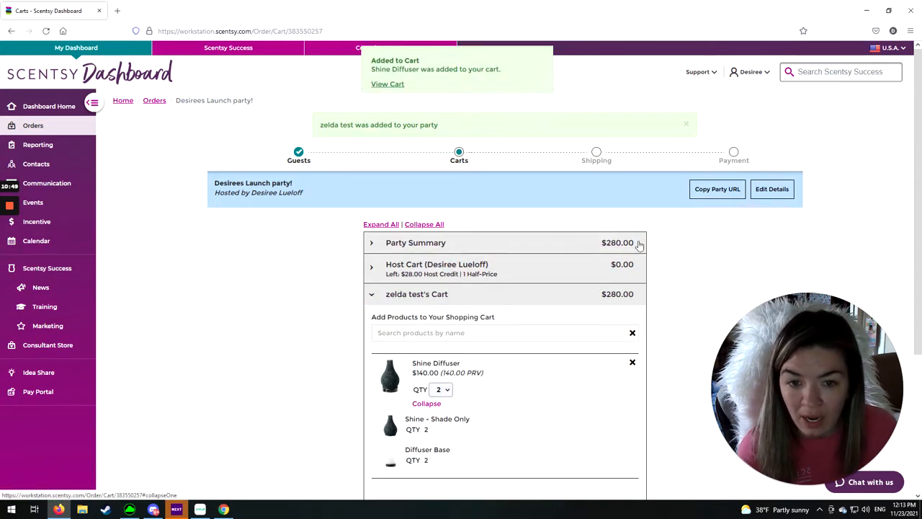
- Review the earned host credit and half-price rewards in the host cart for the increased party order
left_click(430, 274)
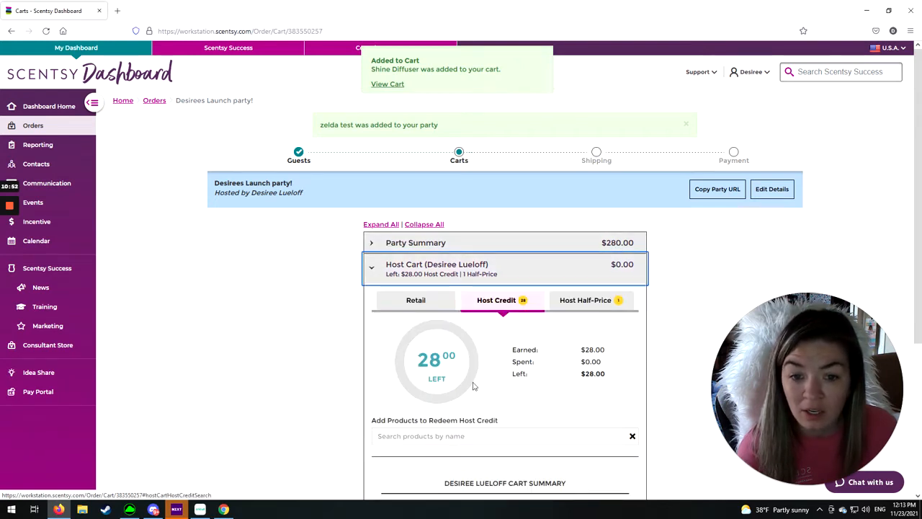
left_click(584, 302)
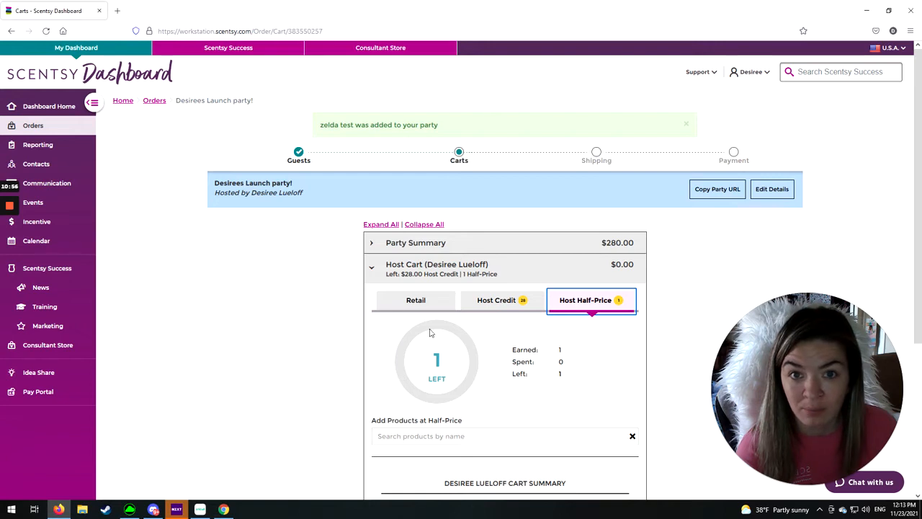
left_click(487, 301)
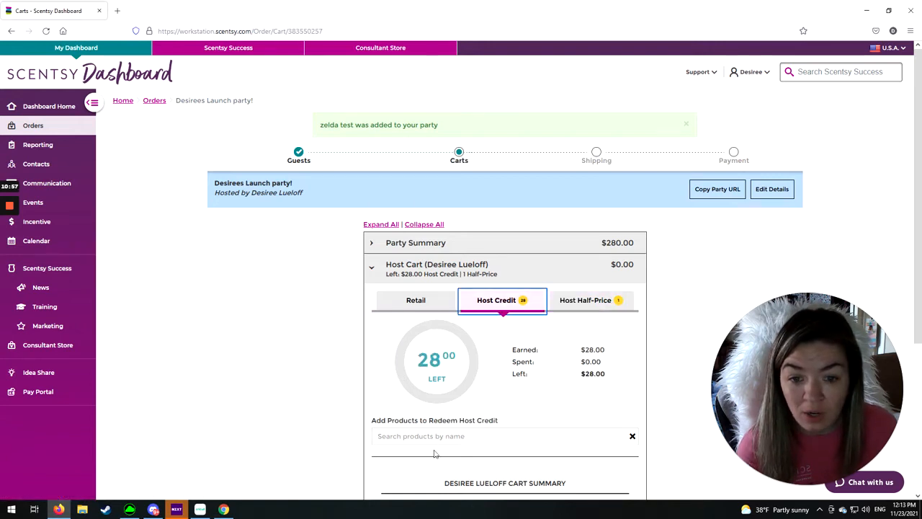
- Search the products redeemable with host credit for "birds" and for "6", clearing each search
scroll(425, 389, "down", 3)
left_click(441, 338)
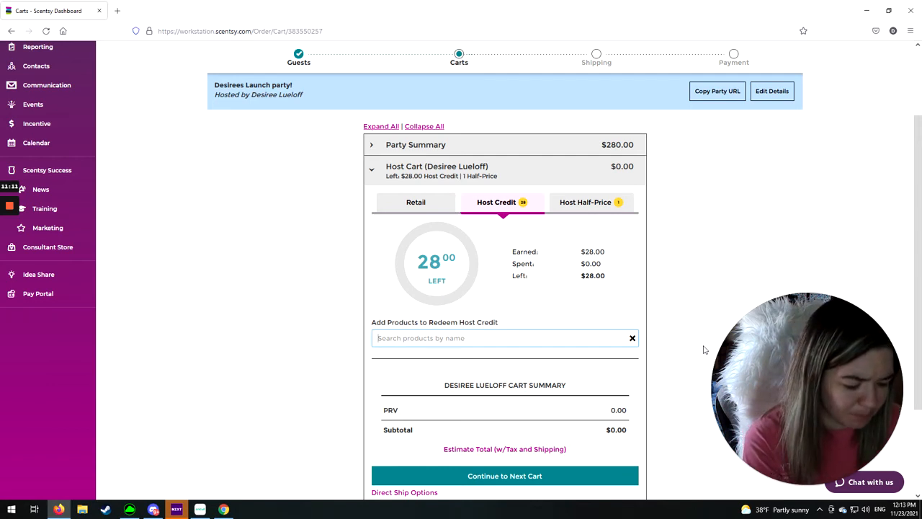
type("birds")
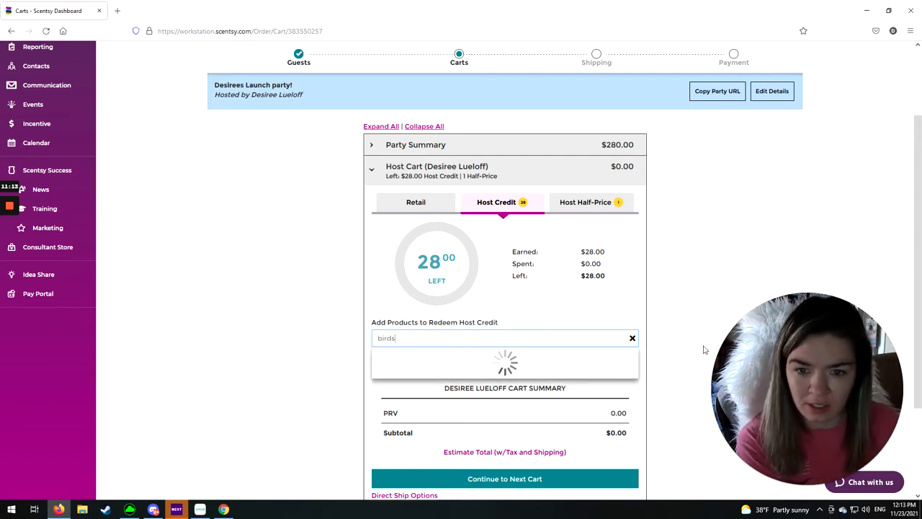
key("BackSpace")
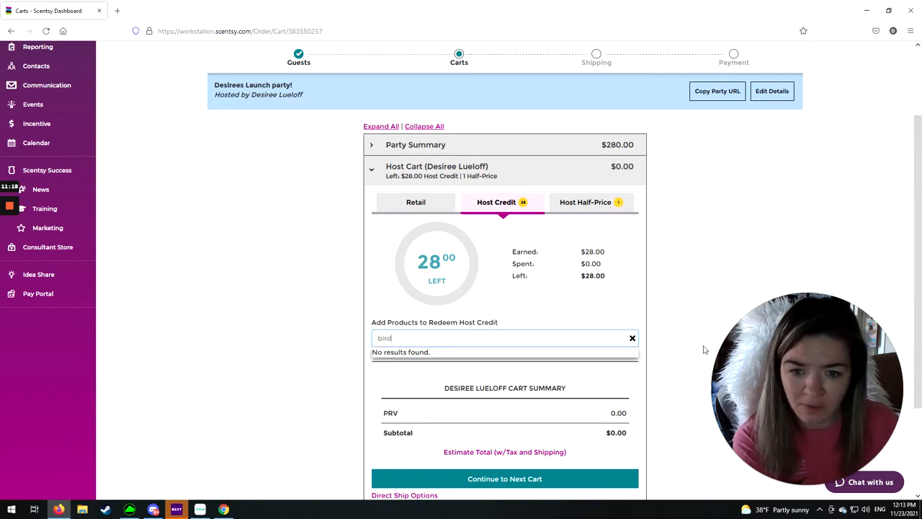
key("BackSpace")
key("BackSpace")
key("BackSpace")
key("BackSpace")
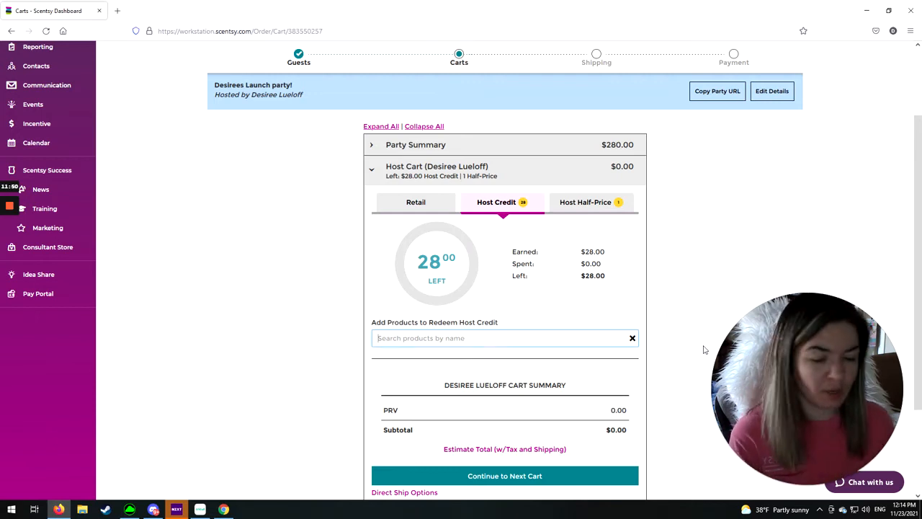
type("6")
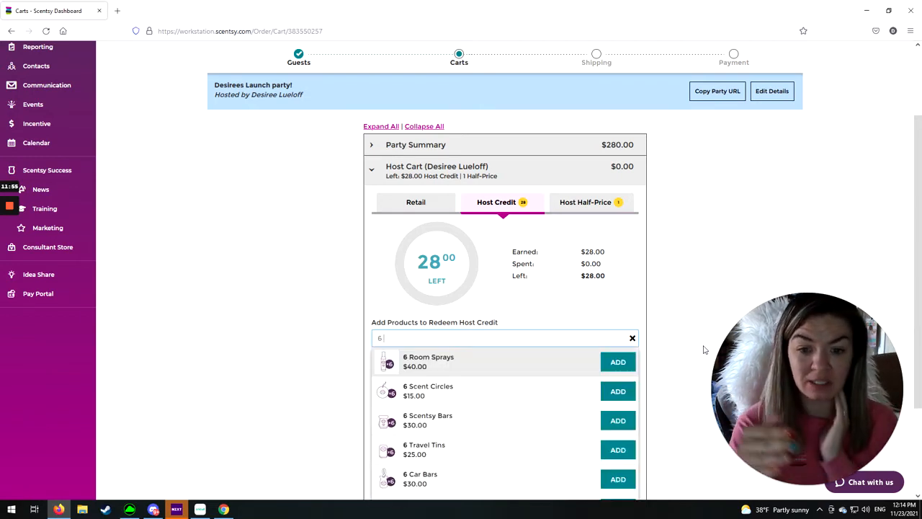
key("BackSpace")
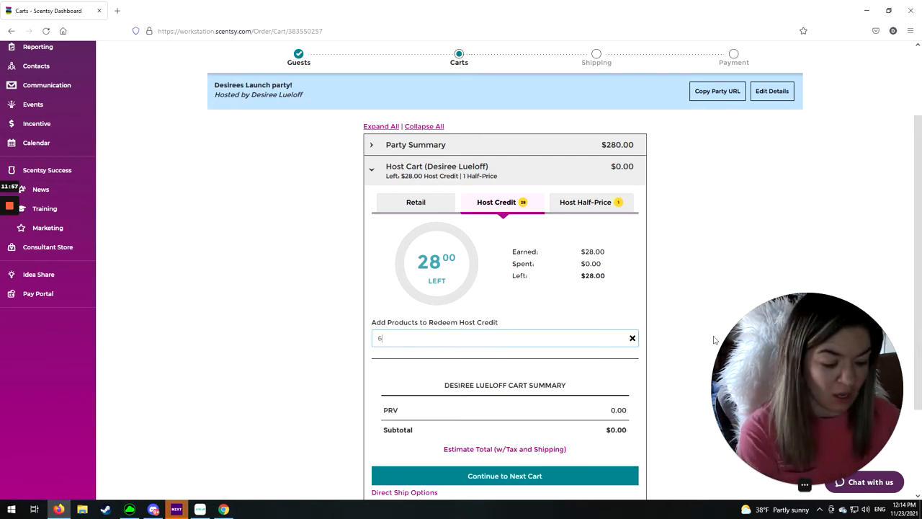
key("BackSpace")
- Redeem the host credit for a 6 Scentsy Bars bundle filled with six Luna Scentsy Bars
type("bars")
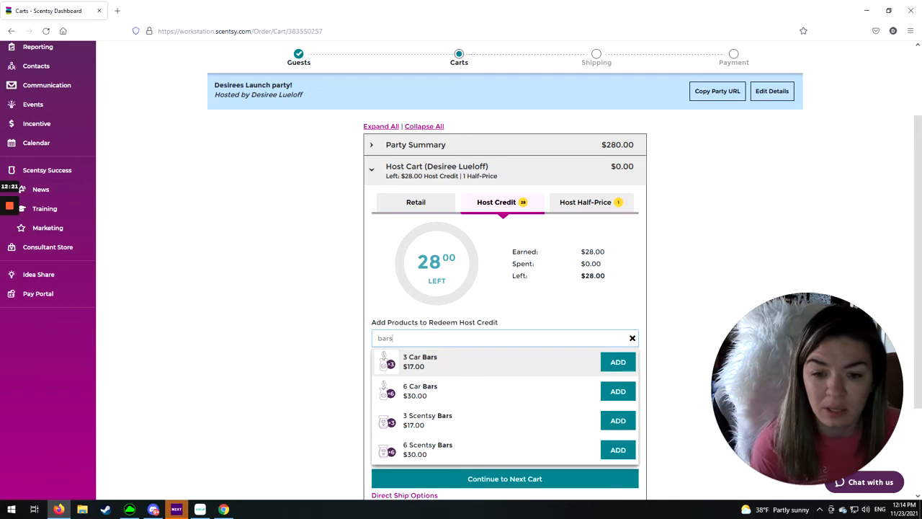
left_click(617, 451)
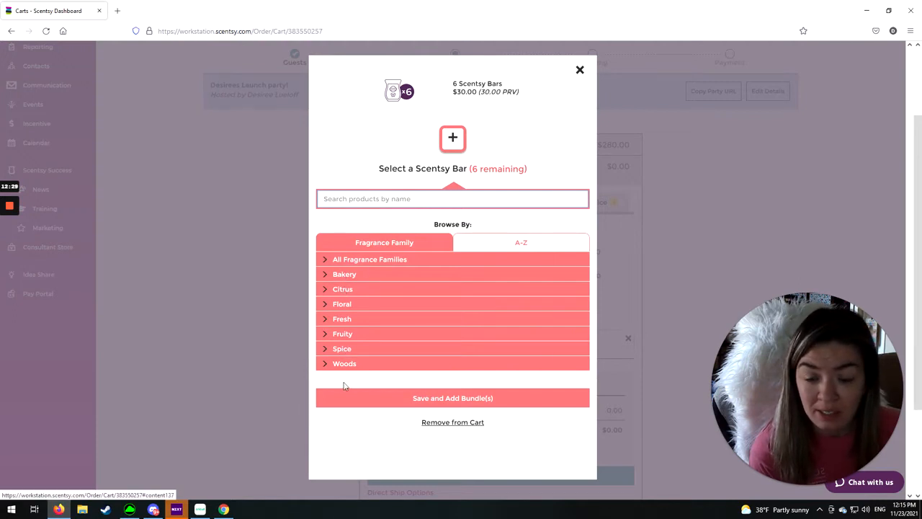
left_click(344, 263)
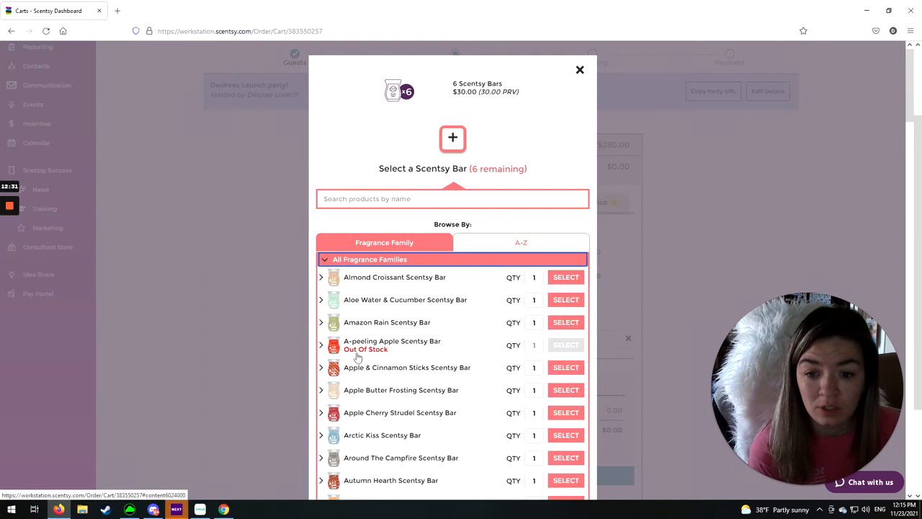
left_click(380, 199)
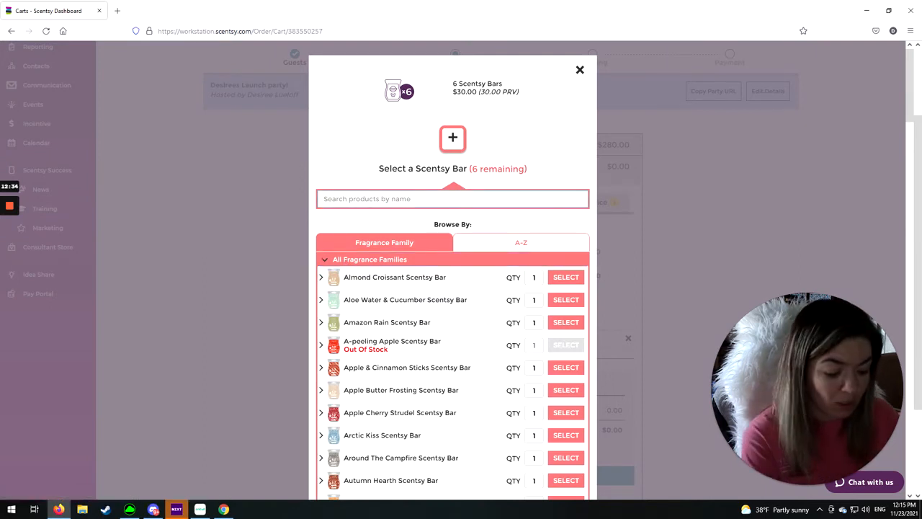
type("luna")
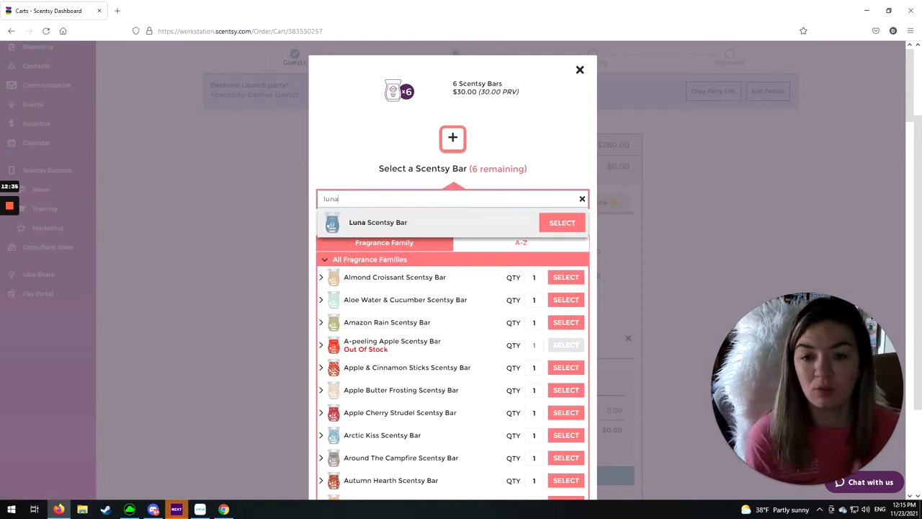
key("Return")
key("Return")
key("Return")
key("Return")
key("Return")
key("Return")
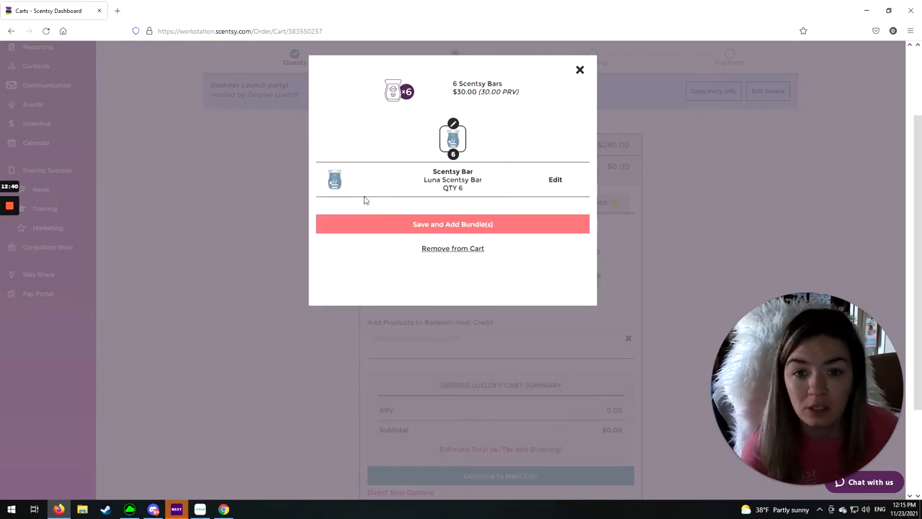
left_click(453, 225)
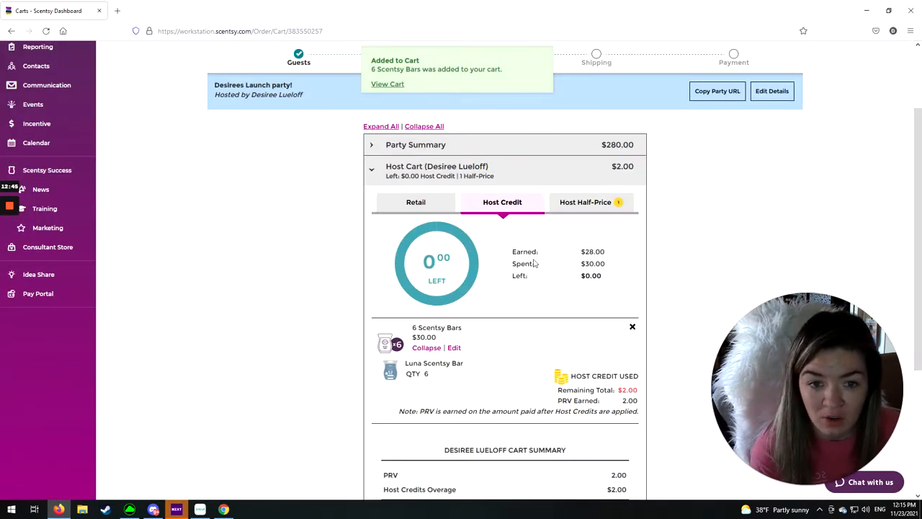
- Review the host credit earned and spent, the remaining total and the PRV earned on the Scentsy Bars bundle
double_click(595, 252)
left_click_drag(580, 265, 648, 295)
scroll(618, 284, "down", 2)
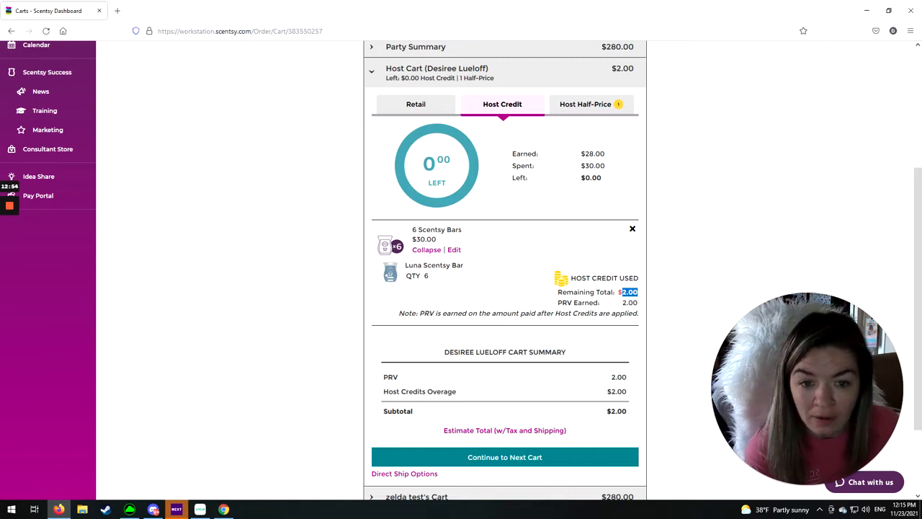
left_click_drag(557, 301, 642, 306)
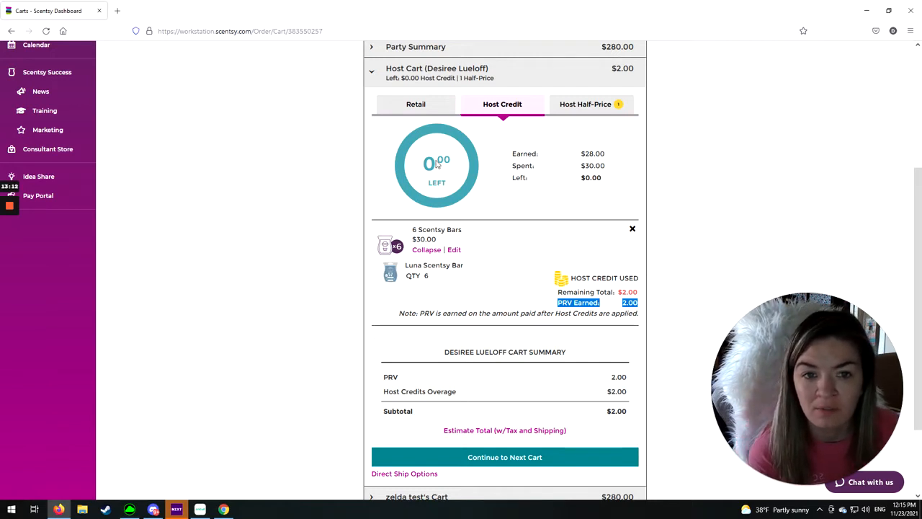
left_click(509, 282)
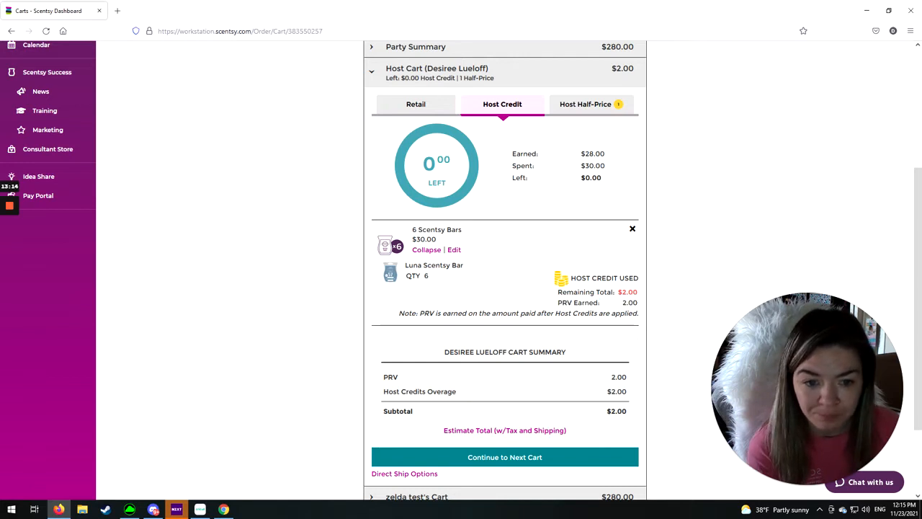
- Try to add a Shine Diffuser to the host cart as a half-price reward, and clear the product search
scroll(532, 280, "up", 2)
left_click(618, 206)
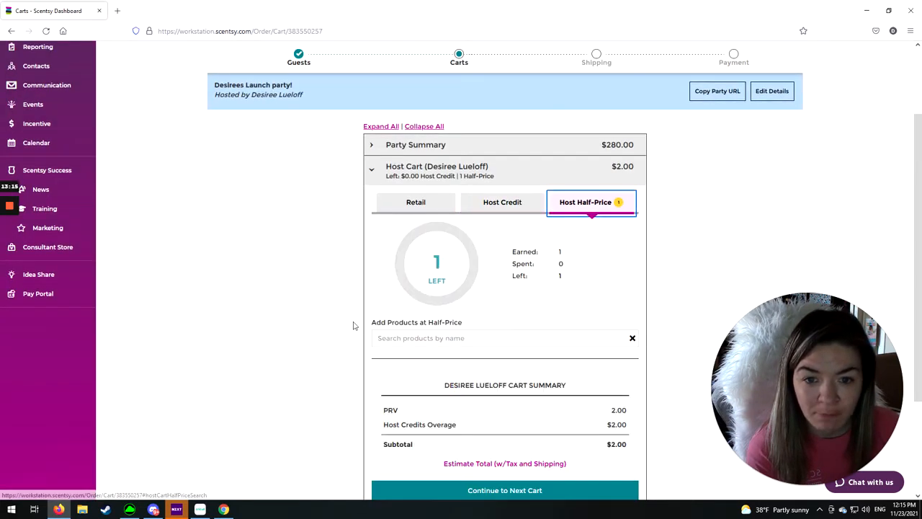
scroll(406, 240, "down", 3)
left_click(406, 203)
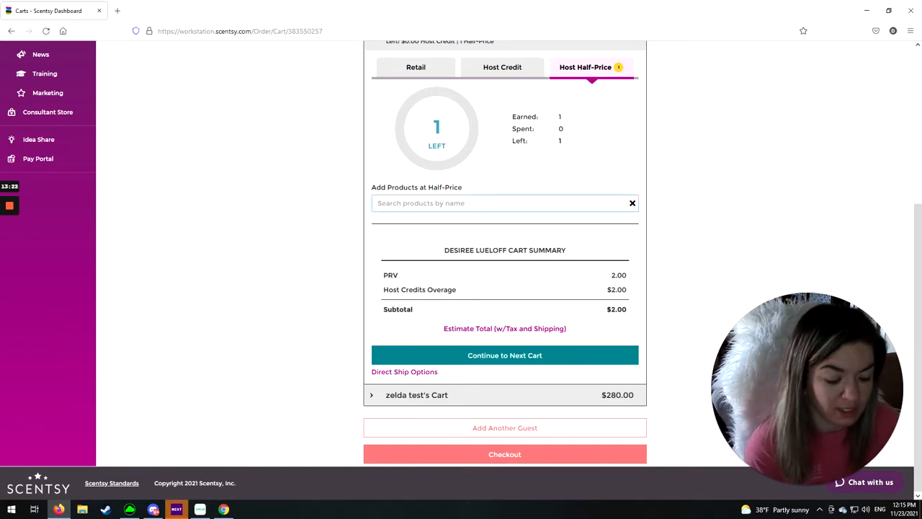
type("diffu")
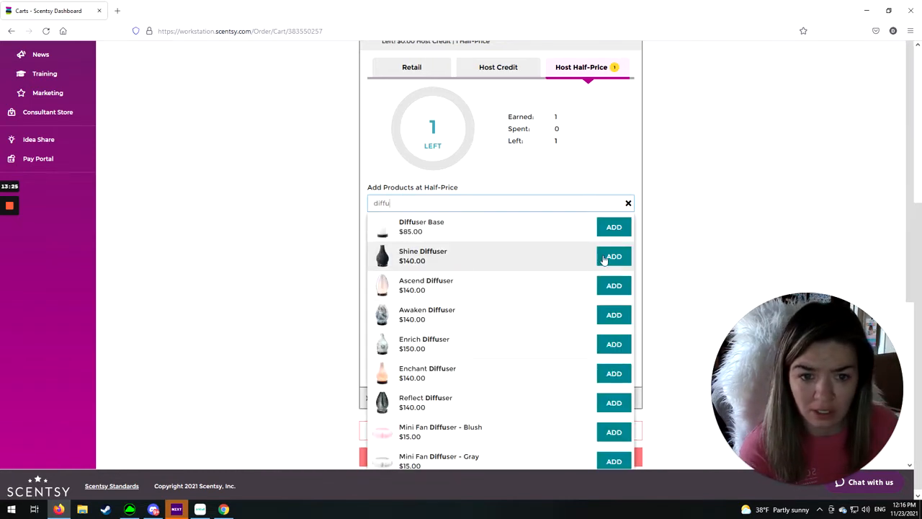
left_click(607, 259)
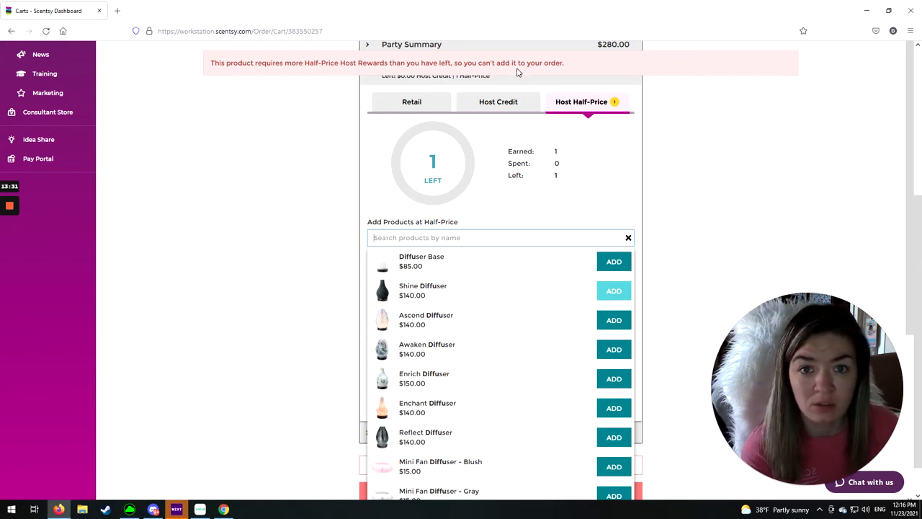
left_click(628, 239)
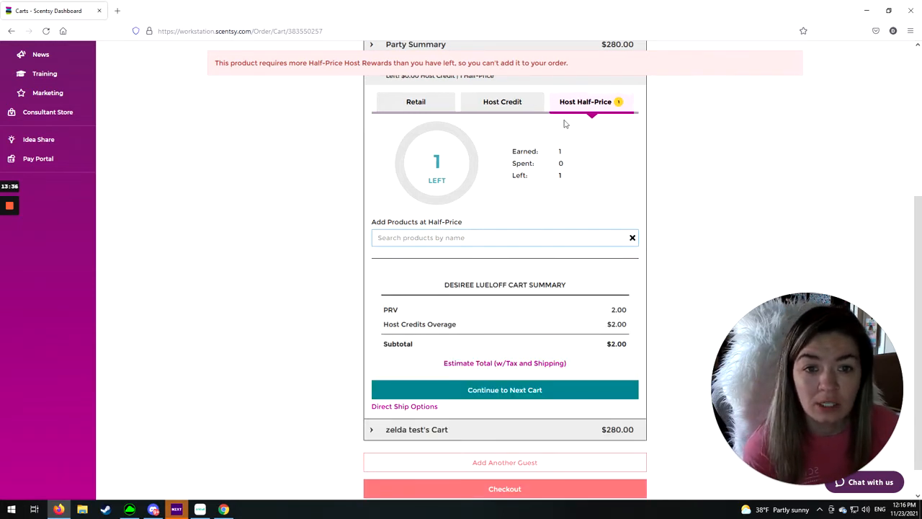
- Set the Shine Diffuser quantity in the guest's cart to 3
scroll(434, 282, "up", 1)
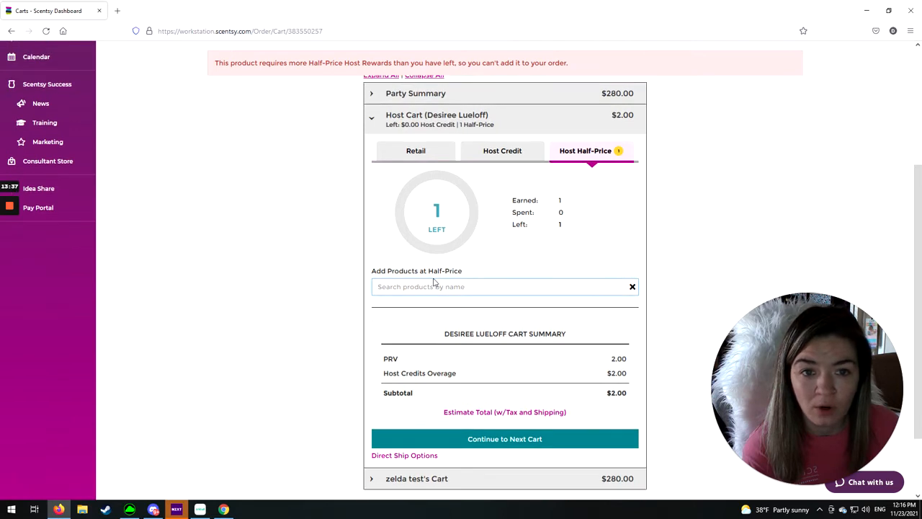
scroll(574, 192, "down", 1)
scroll(598, 150, "up", 1)
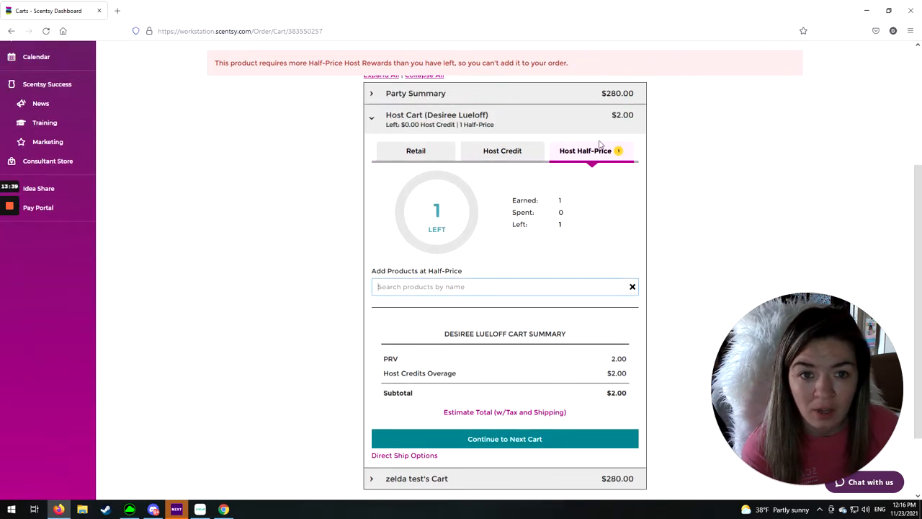
scroll(507, 327, "down", 1)
left_click(428, 398)
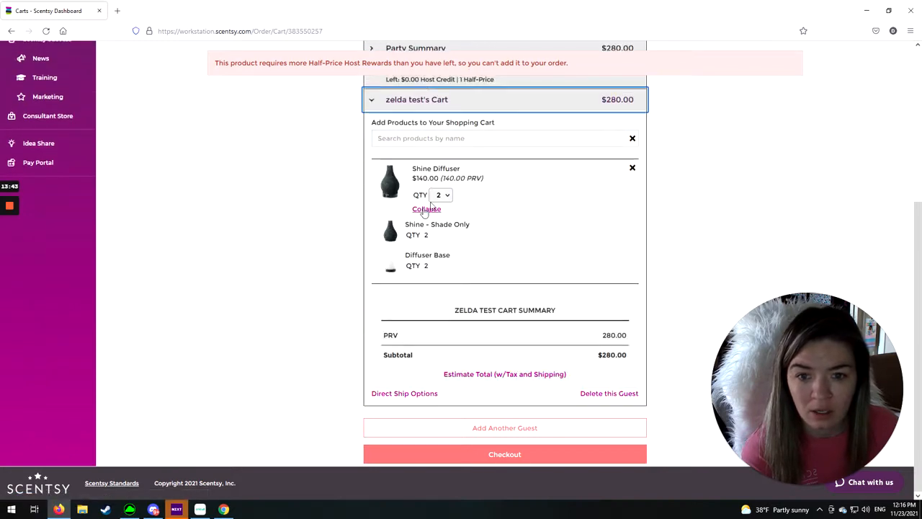
left_click(445, 195)
left_click(440, 237)
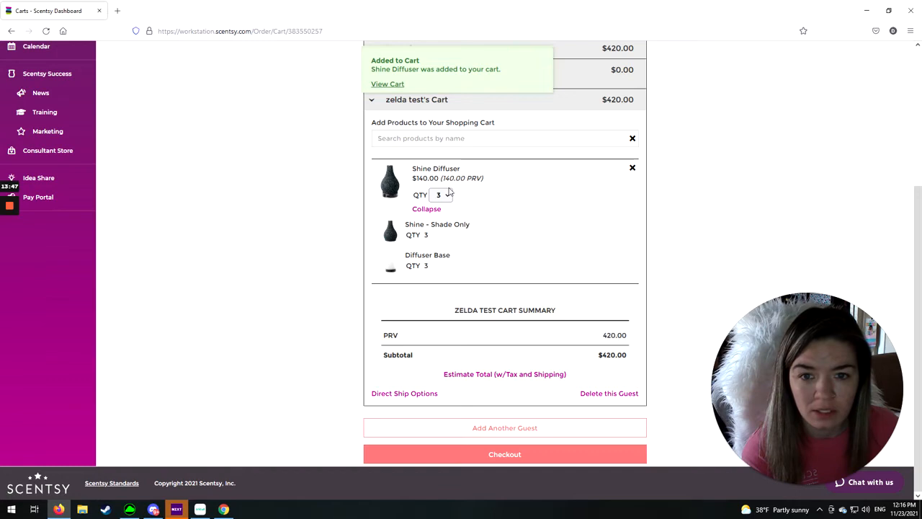
- Add a Shine Diffuser to the host cart using the host half-price rewards
scroll(493, 230, "up", 2)
scroll(497, 217, "up", 3)
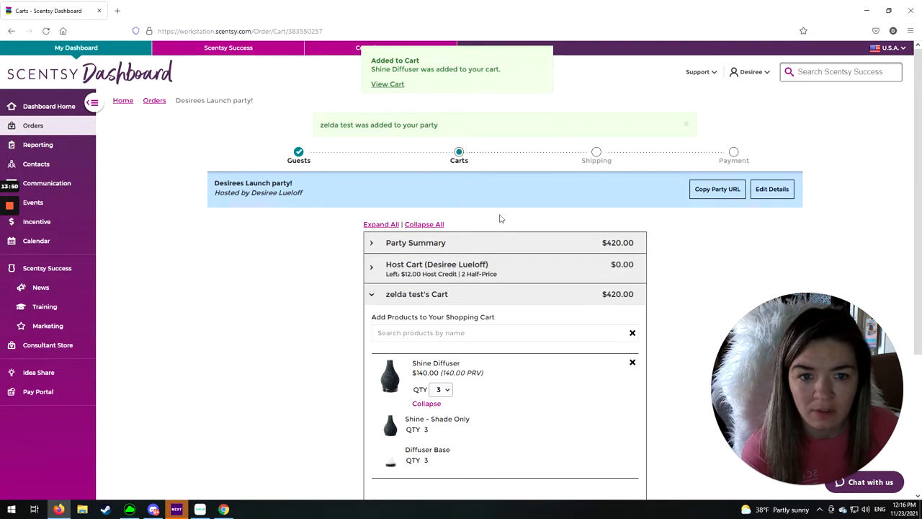
scroll(471, 185, "down", 4)
scroll(443, 270, "up", 3)
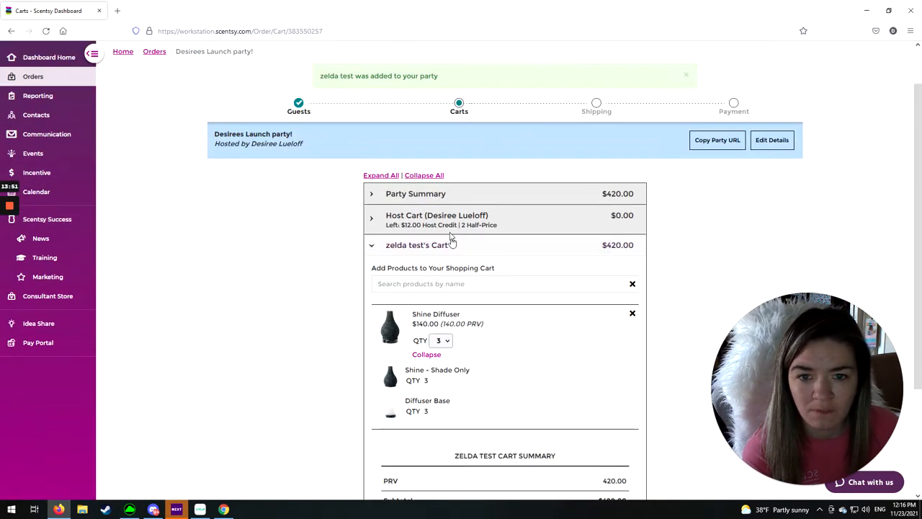
left_click(447, 216)
left_click(461, 387)
type("diff")
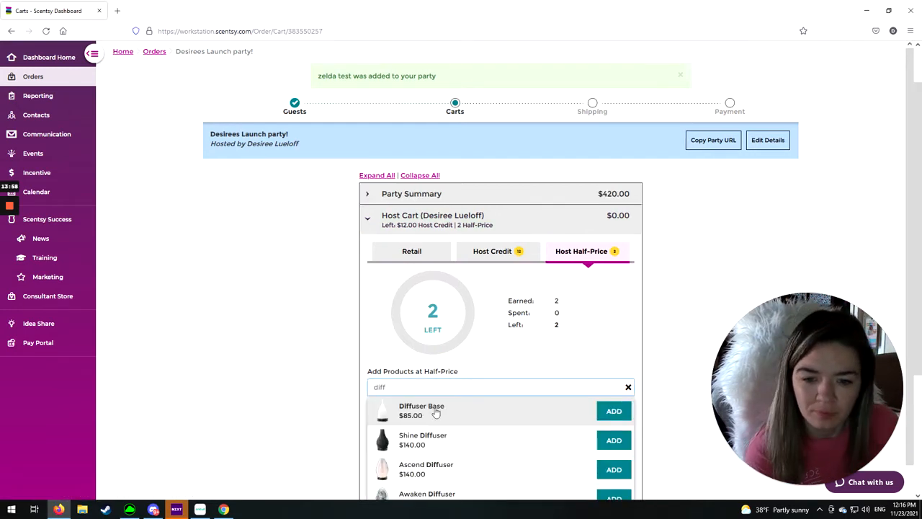
left_click(605, 442)
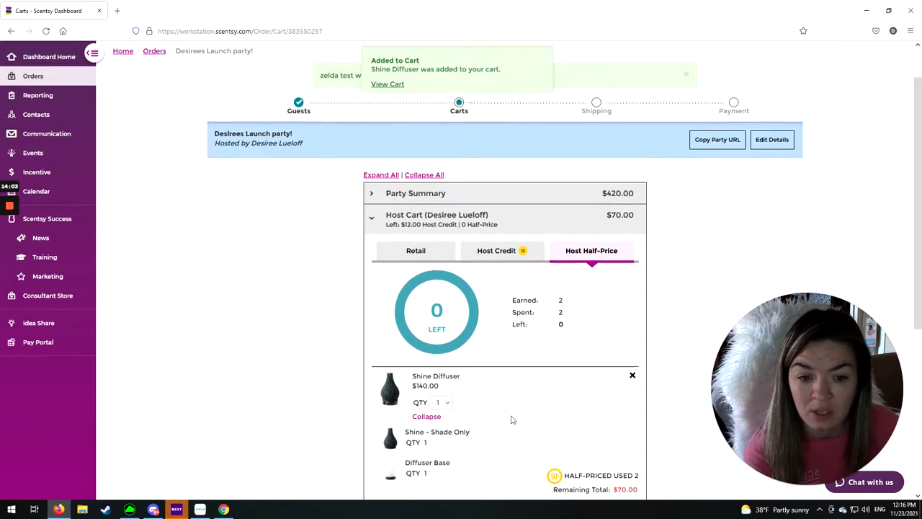
- Compare the Shine Diffuser's full price with its remaining half-price total in the host cart
scroll(512, 420, "down", 2)
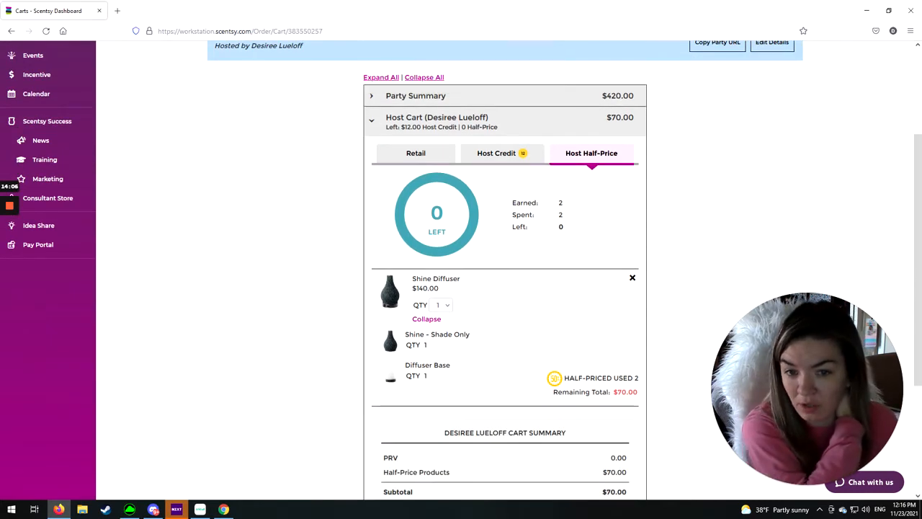
left_click_drag(419, 288, 439, 288)
left_click_drag(617, 392, 638, 392)
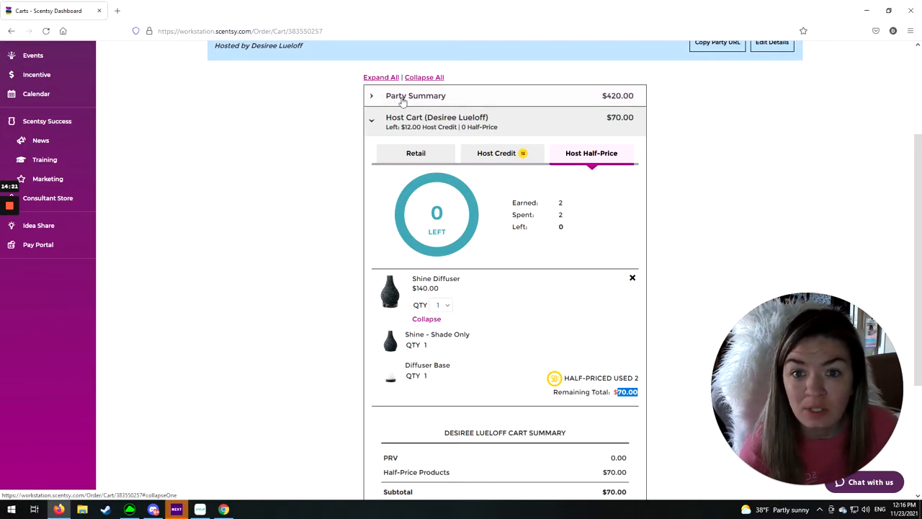
- Assign the Perpetual Party Reward in the party summary to the guest instead of the host
left_click(464, 100)
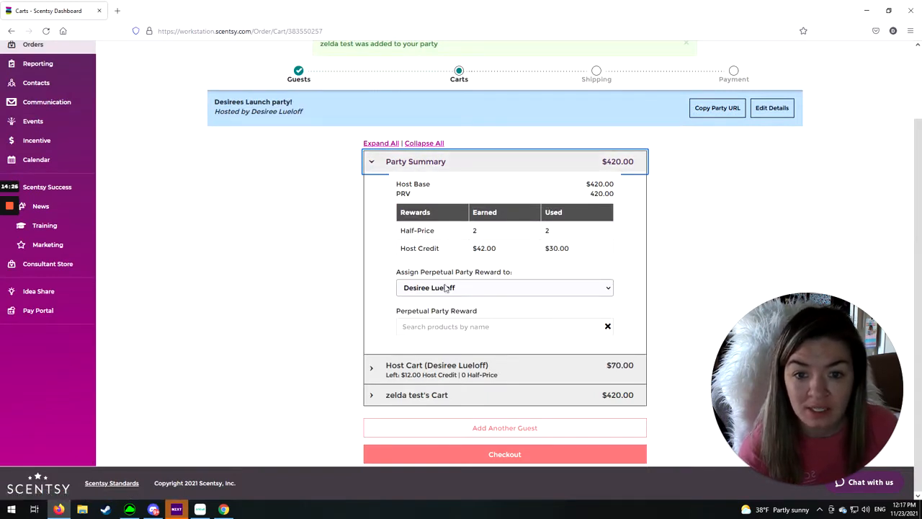
left_click_drag(397, 274, 519, 281)
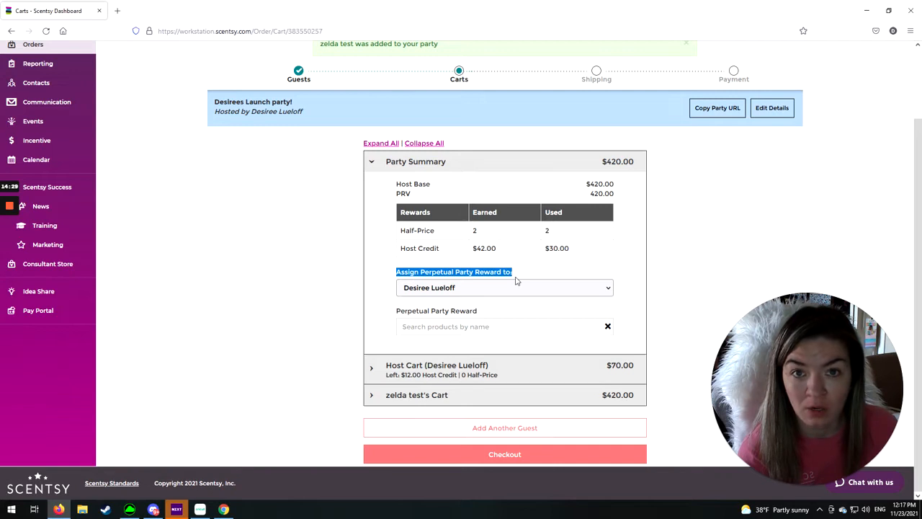
left_click(471, 291)
left_click(441, 318)
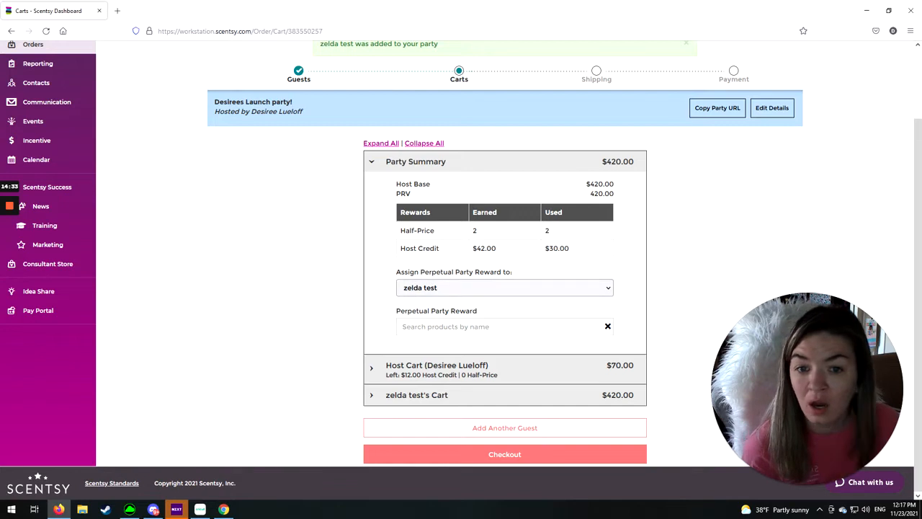
- Add the Mini Fan Diffuser – Marble White as the Perpetual Party Reward
left_click(475, 327)
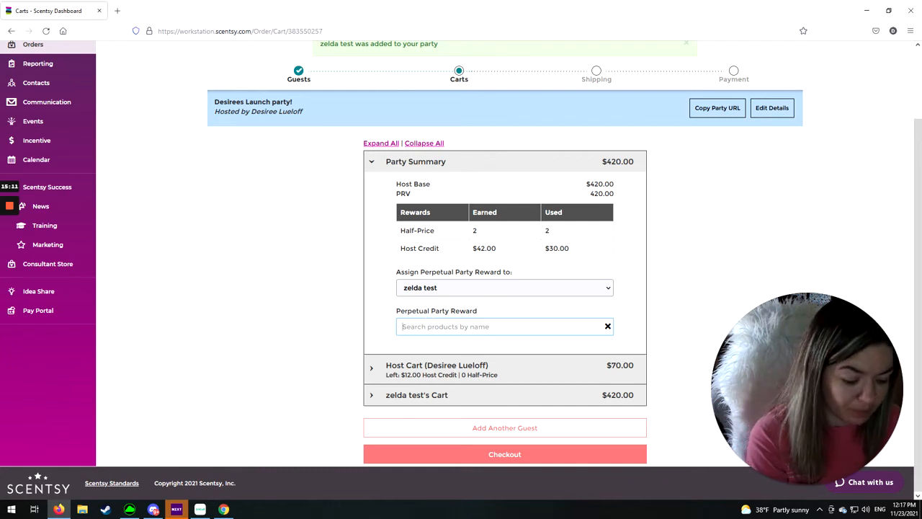
type("diffuser")
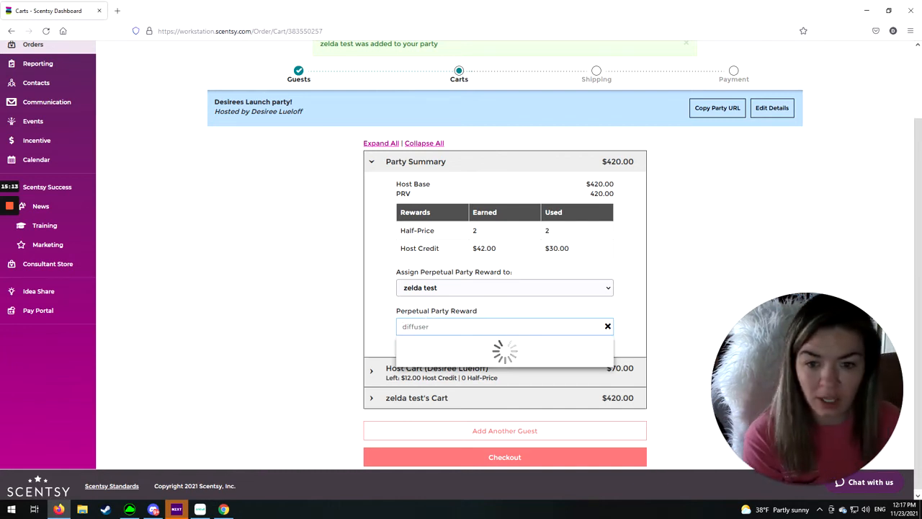
scroll(465, 339, "down", 3)
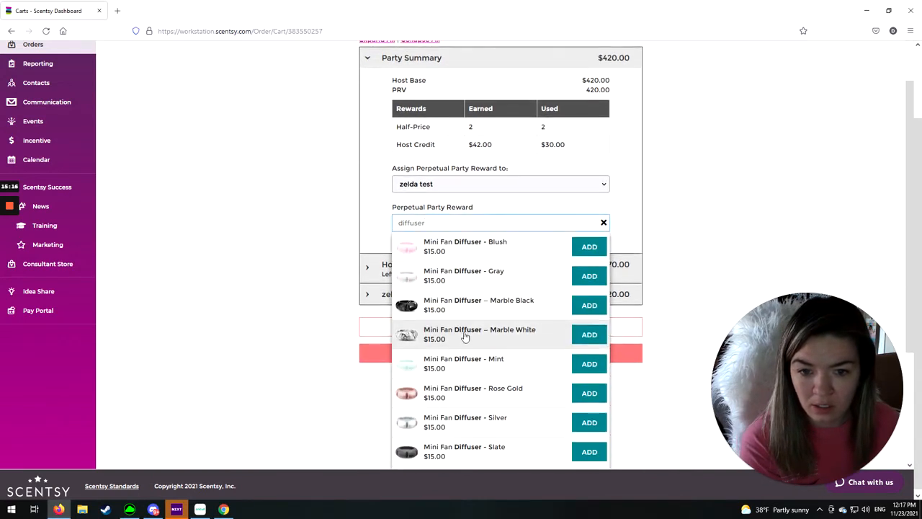
left_click(589, 335)
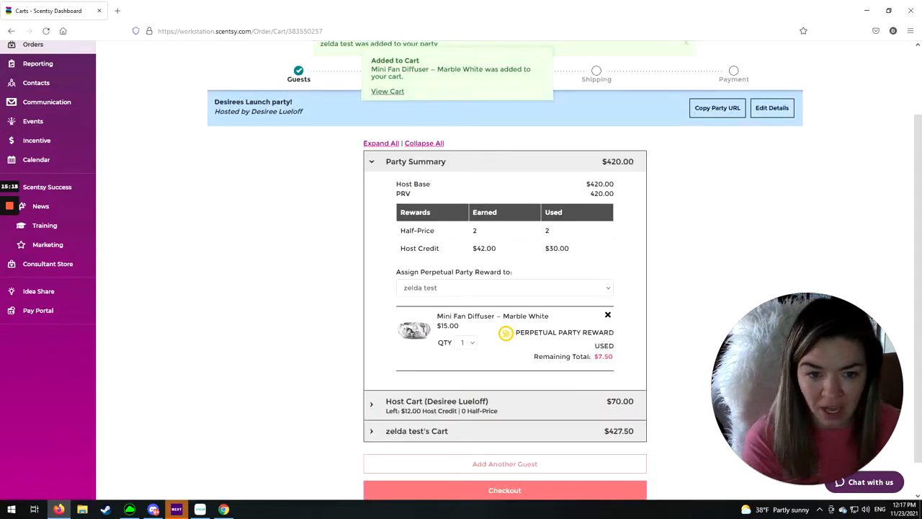
- Check the Perpetual Party Reward item and its remaining total in the guest's cart
left_click(422, 431)
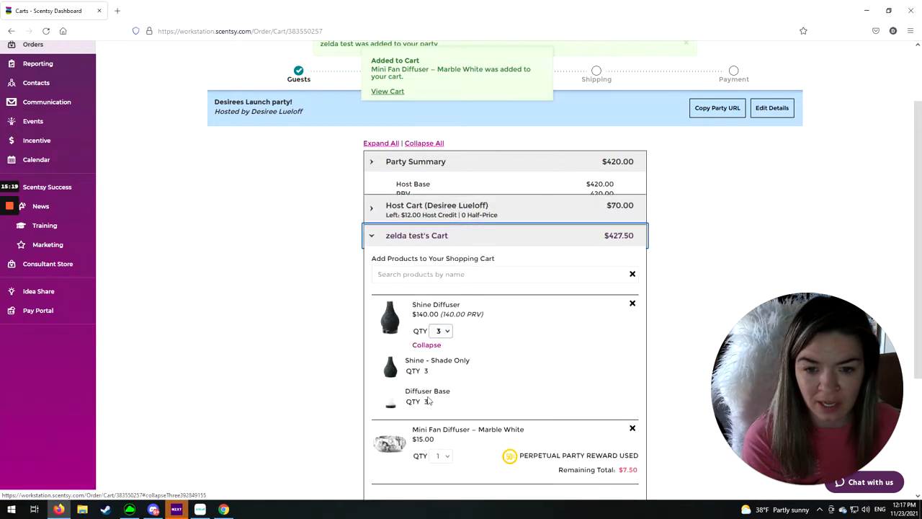
scroll(443, 432, "down", 2)
scroll(443, 431, "down", 1)
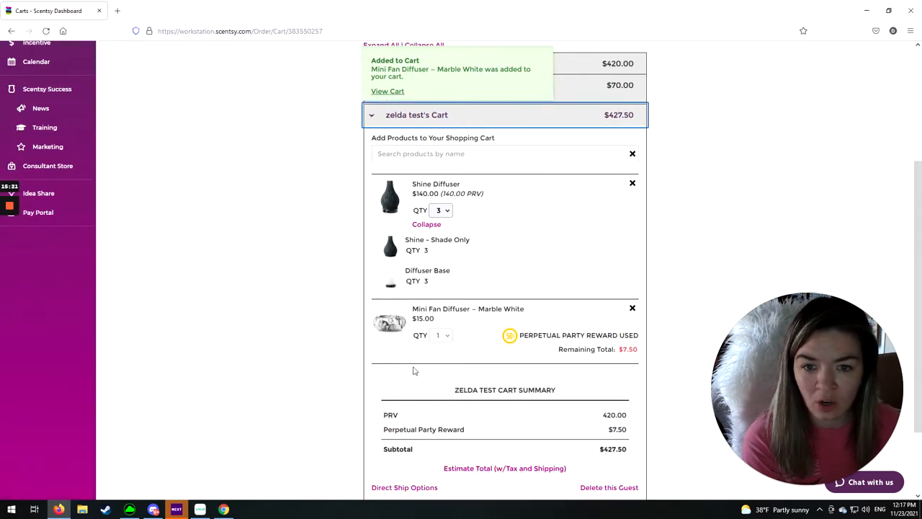
left_click_drag(621, 349, 640, 350)
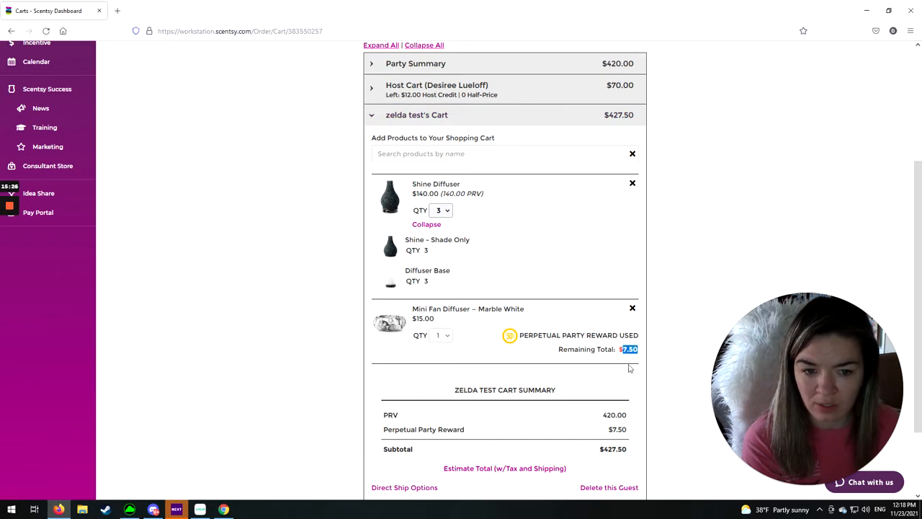
- Compare the rewards in the party summary with the host cart's half-price items and the guest's cart summary
scroll(516, 359, "up", 3)
scroll(516, 359, "down", 6)
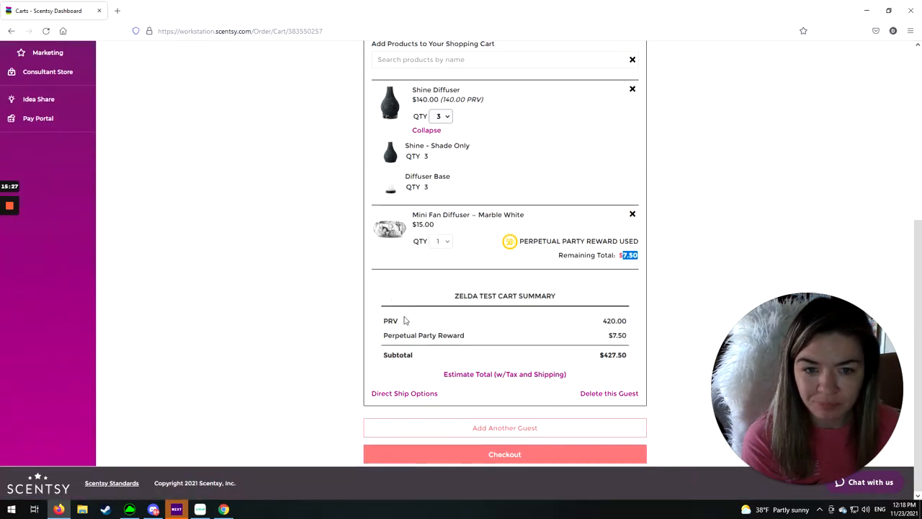
scroll(396, 301, "up", 3)
left_click(395, 266)
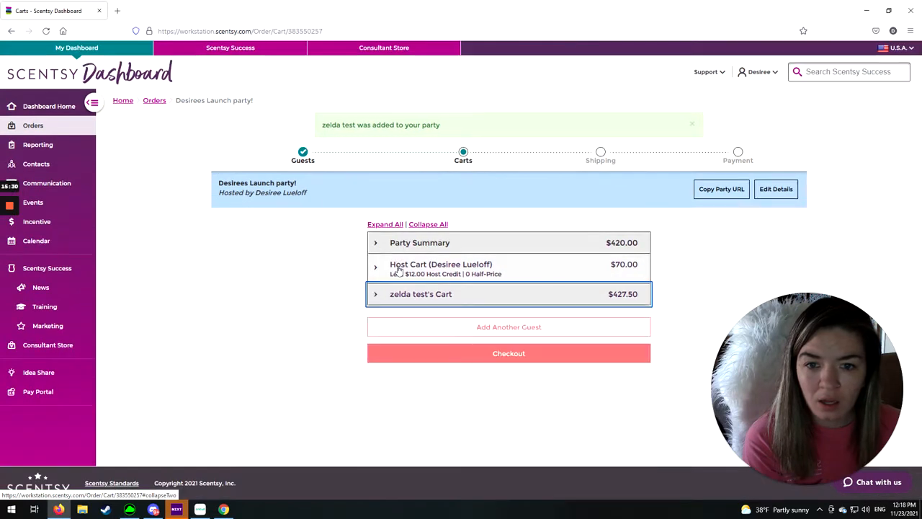
left_click(399, 268)
left_click(483, 242)
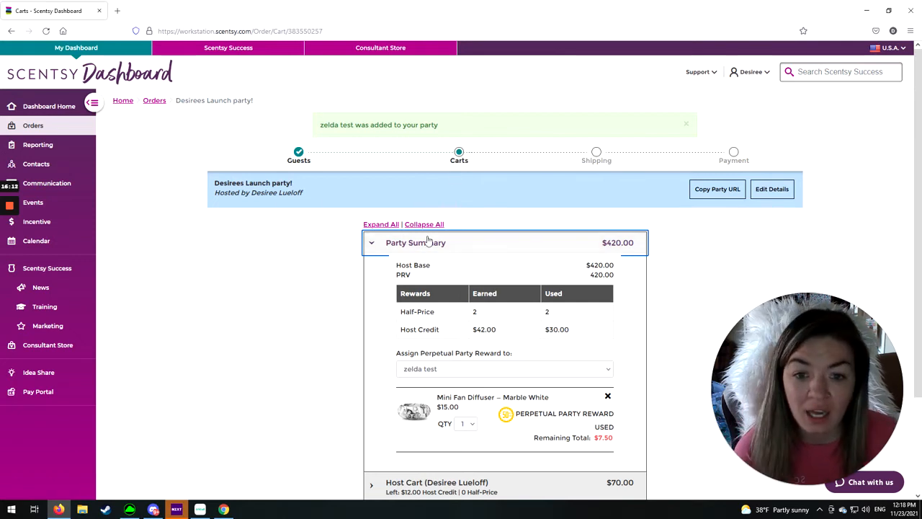
scroll(339, 271, "down", 2)
scroll(339, 271, "down", 1)
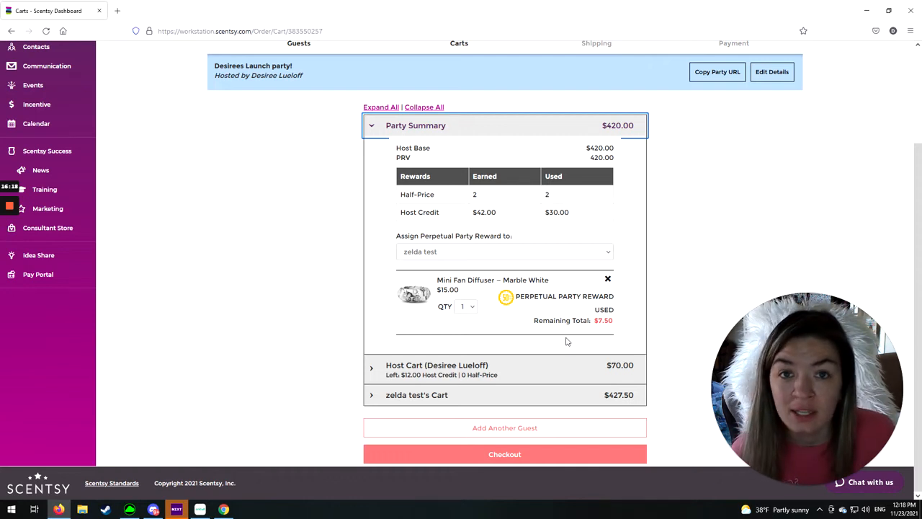
left_click(538, 372)
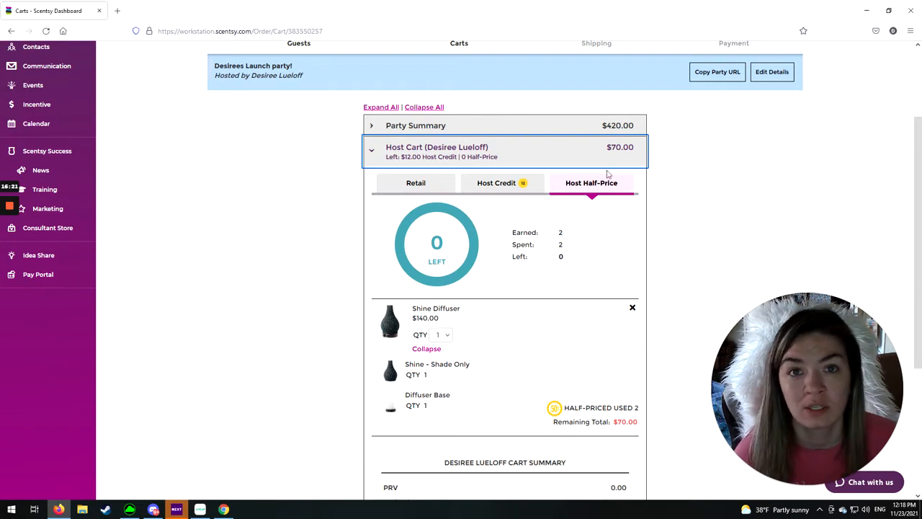
left_click(494, 127)
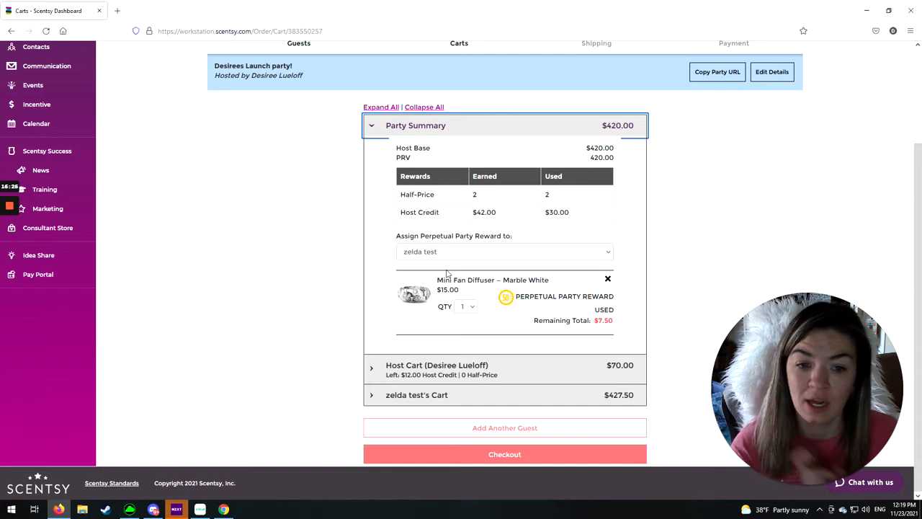
- Remove the half-price Shine Diffuser from the host cart
left_click(472, 364)
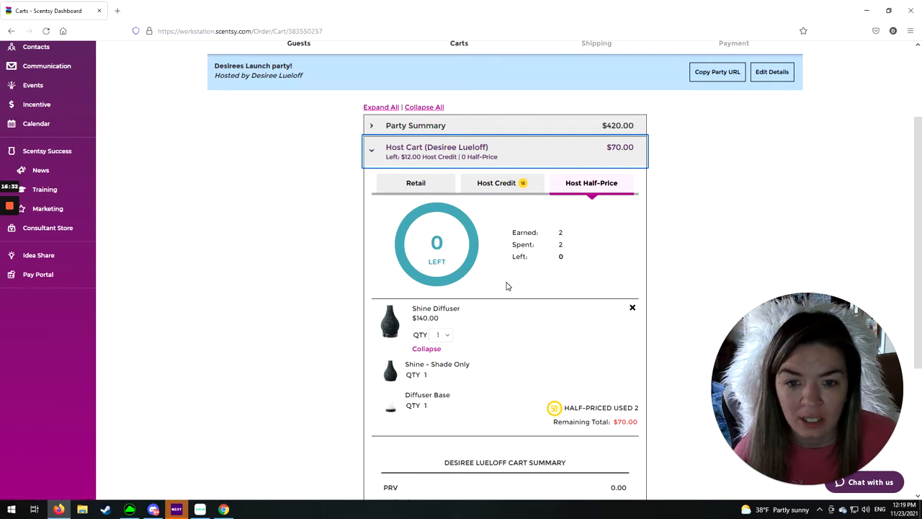
scroll(509, 284, "down", 3)
scroll(509, 284, "up", 2)
left_click(633, 262)
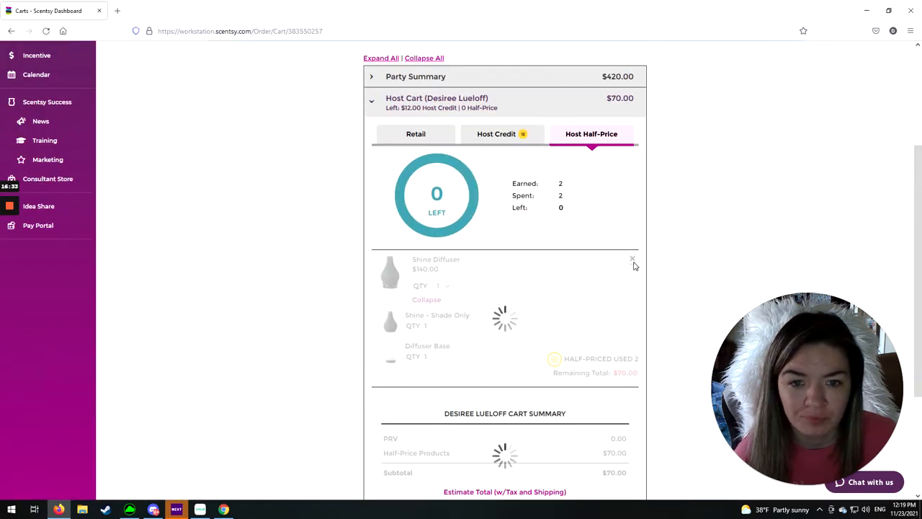
- Set the Shine Diffuser quantity in the guest's cart to 4
scroll(451, 400, "down", 2)
left_click(447, 403)
left_click(441, 171)
left_click(435, 223)
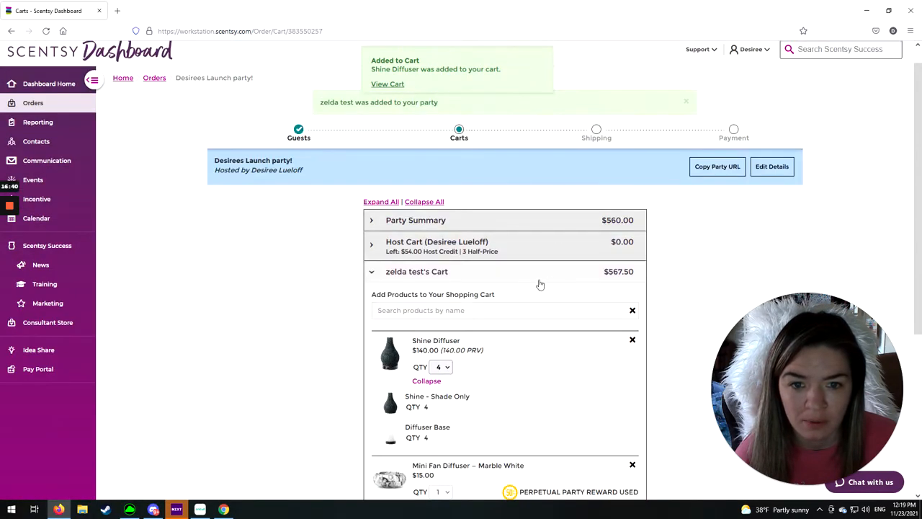
- Add the Scentsy Air Purifier to the host cart as a half-price product and check its remaining total
left_click(471, 248)
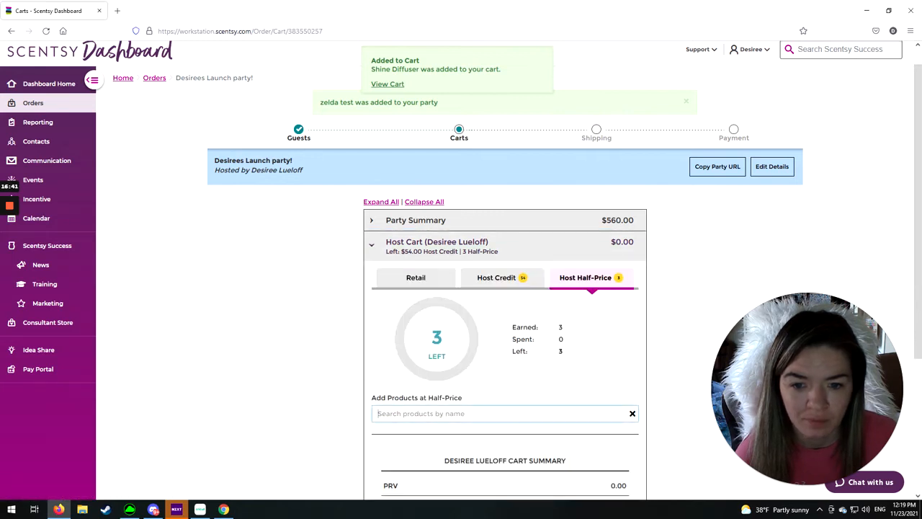
type("pur")
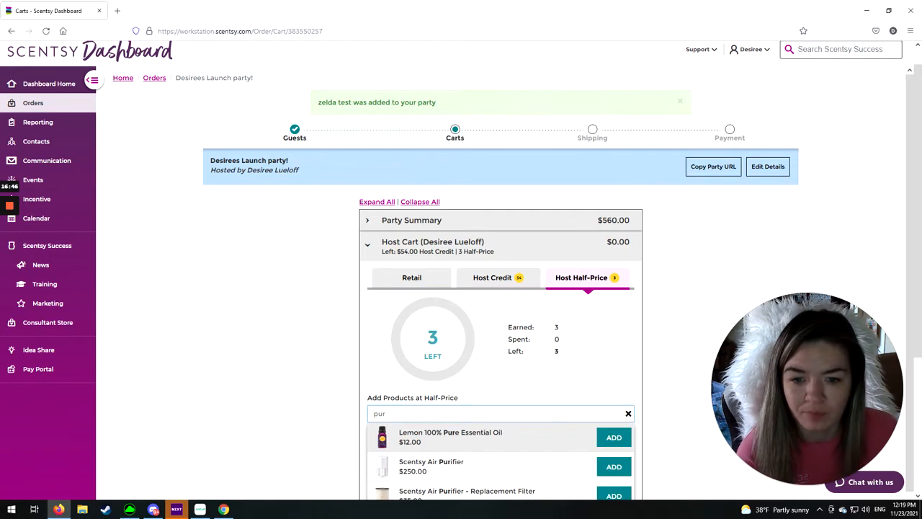
scroll(407, 321, "down", 4)
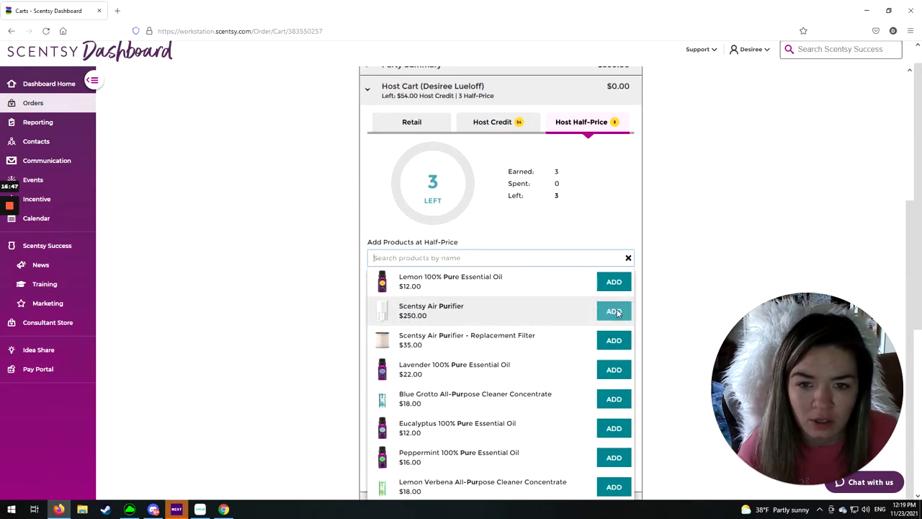
left_click(613, 311)
scroll(670, 343, "down", 2)
left_click_drag(614, 345, 639, 351)
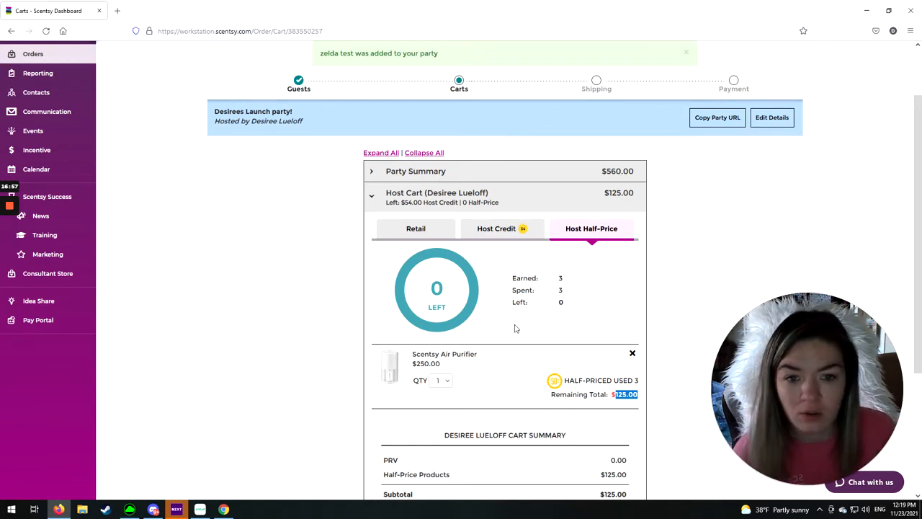
scroll(505, 324, "down", 5)
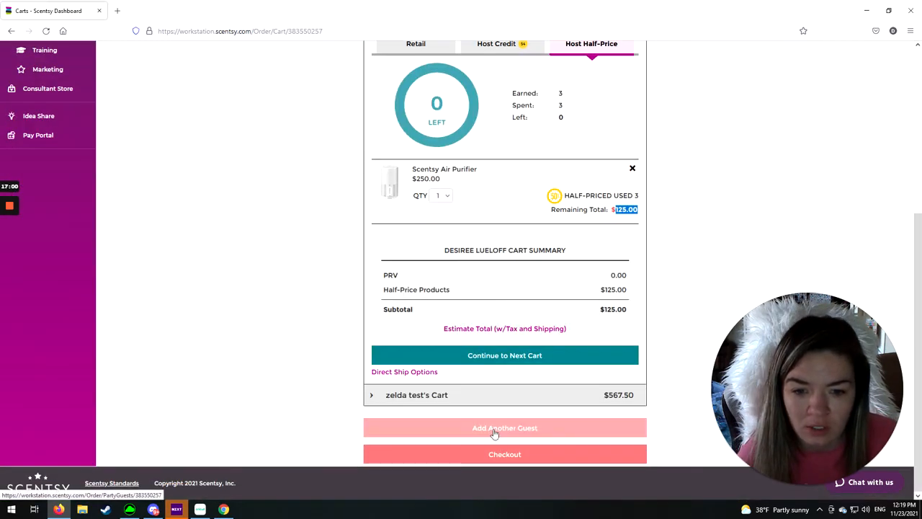
- Remove the Scentsy Air Purifier and check out with the $5 Host Rewards Fee instead of redeeming the half-price credits
left_click(633, 169)
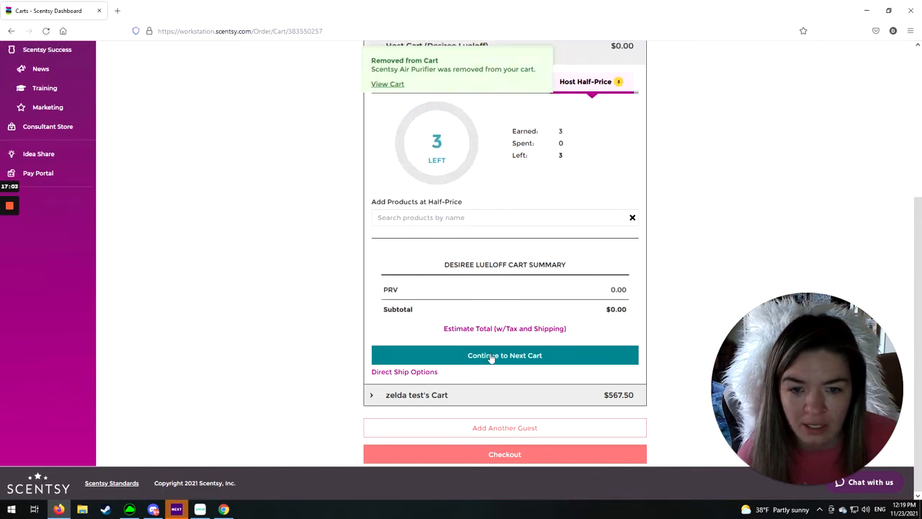
left_click(501, 455)
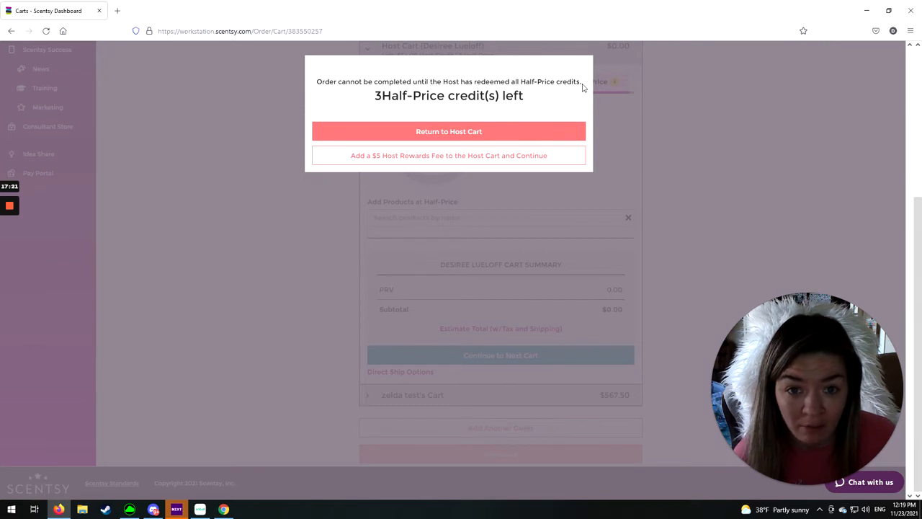
left_click_drag(373, 95, 555, 94)
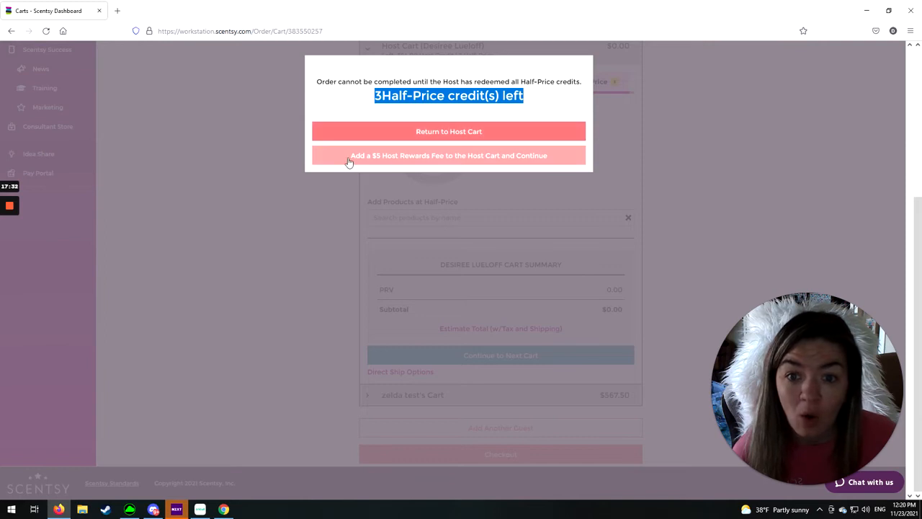
left_click(497, 157)
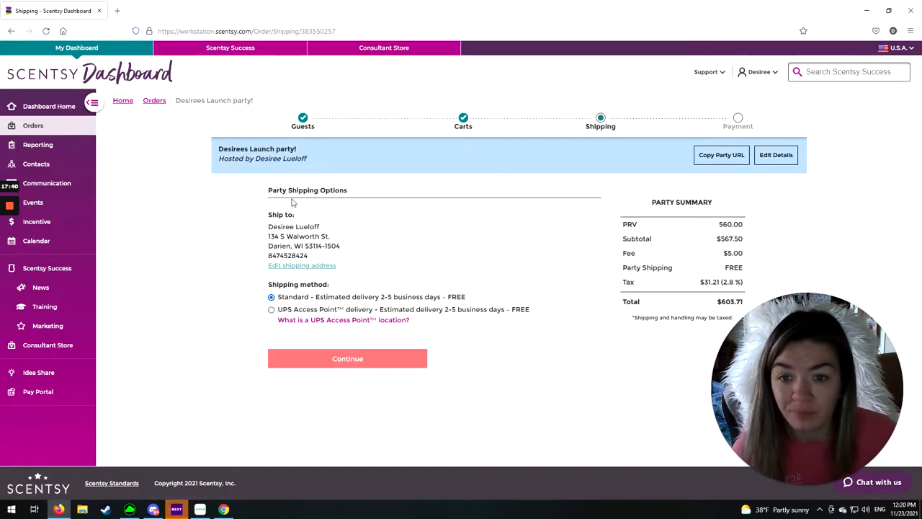
left_click_drag(727, 253, 754, 255)
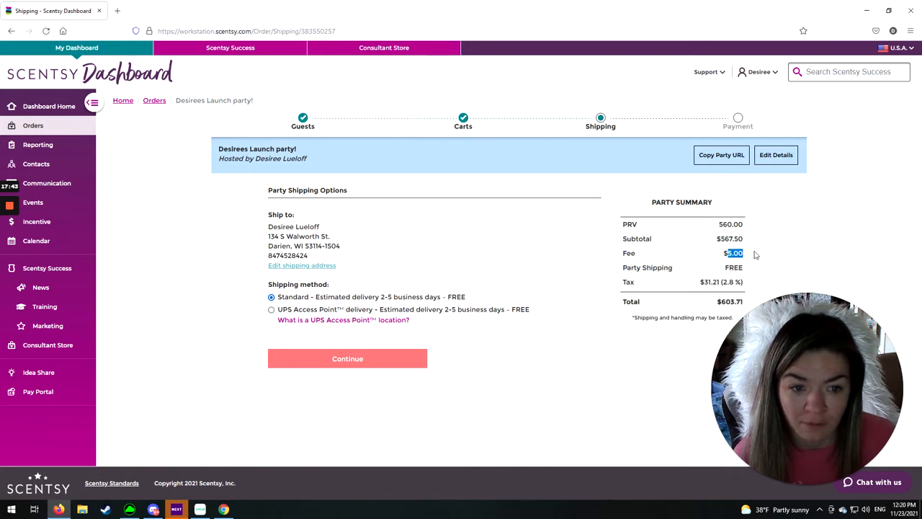
- Return to the party carts and redeem the host's half-price credits on the Scentsy Air Purifier
left_click(10, 31)
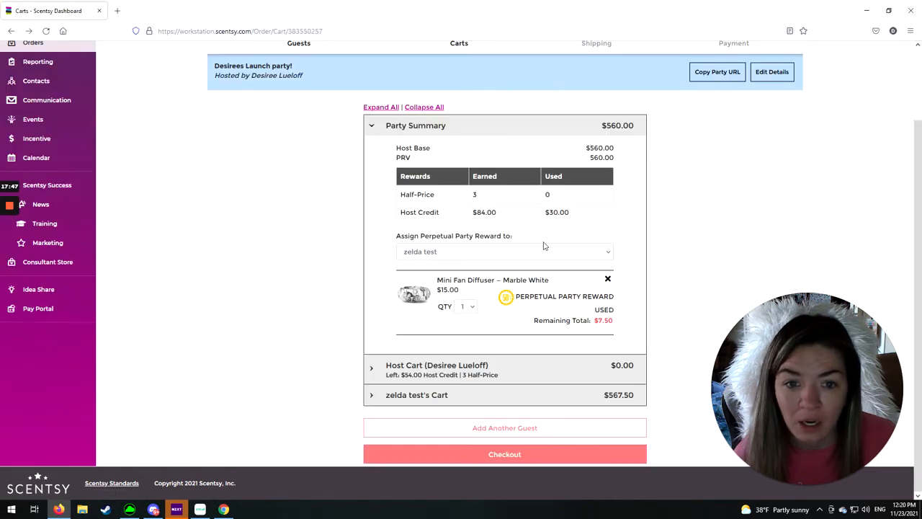
left_click(564, 371)
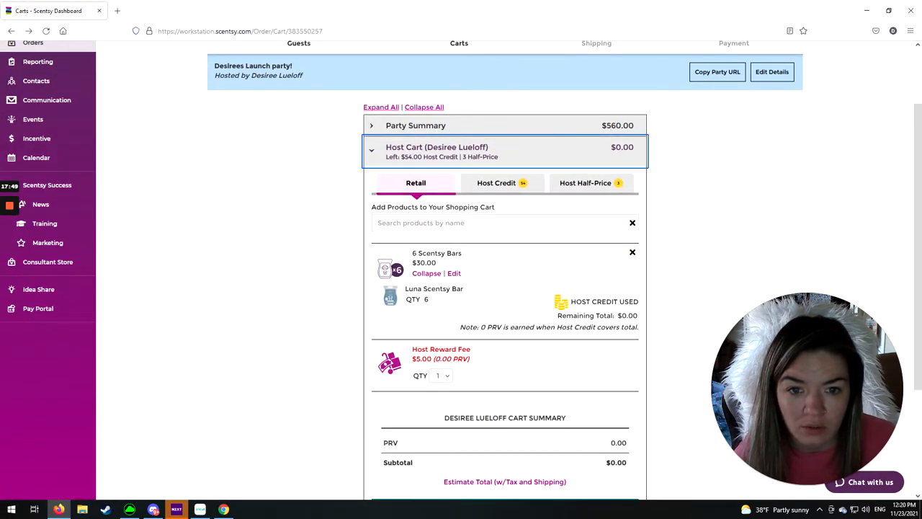
left_click(585, 183)
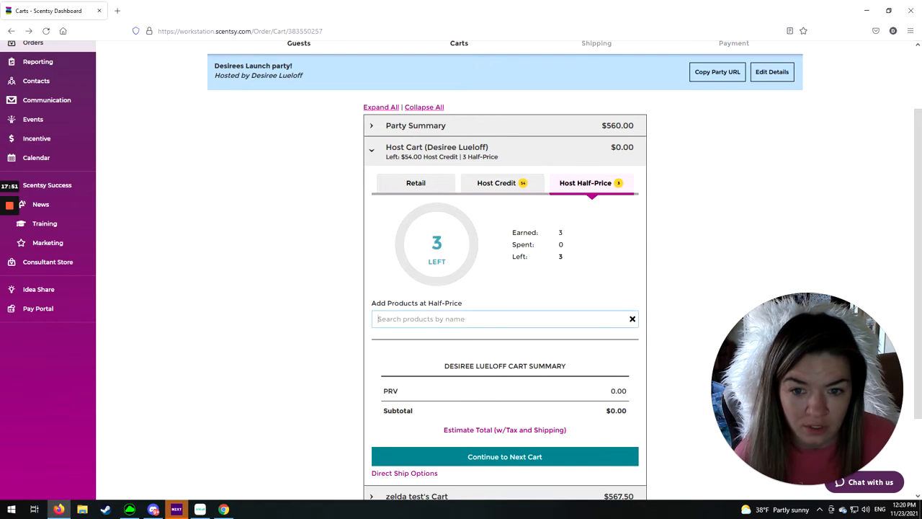
type("air")
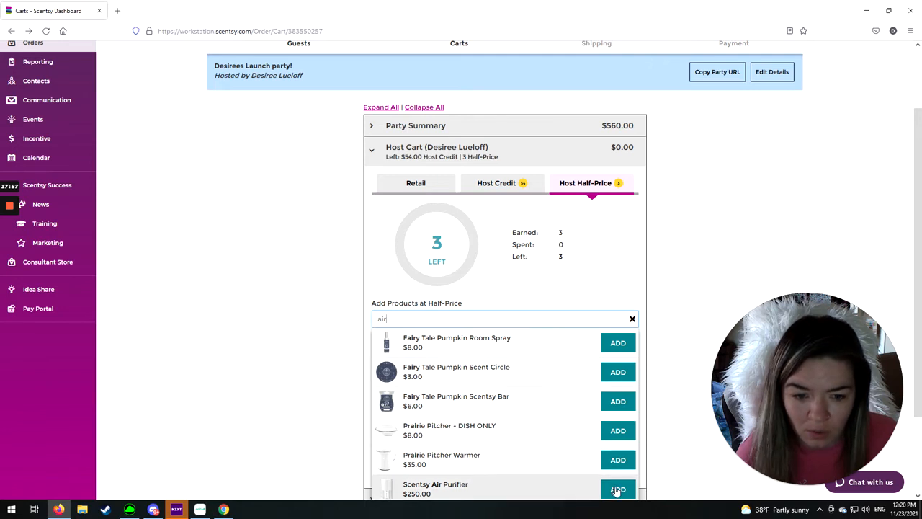
left_click(617, 489)
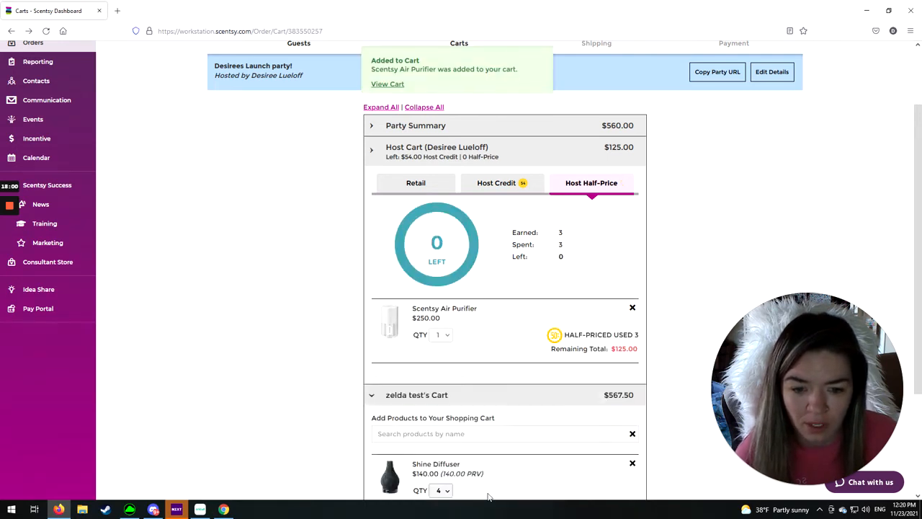
- Check out the party order and review the ship-to details on the shipping page
scroll(488, 476, "down", 3)
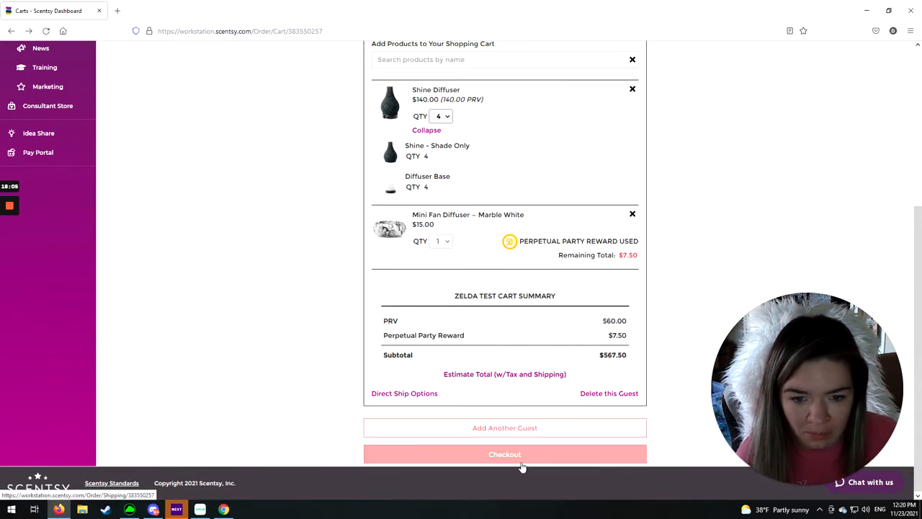
left_click(516, 459)
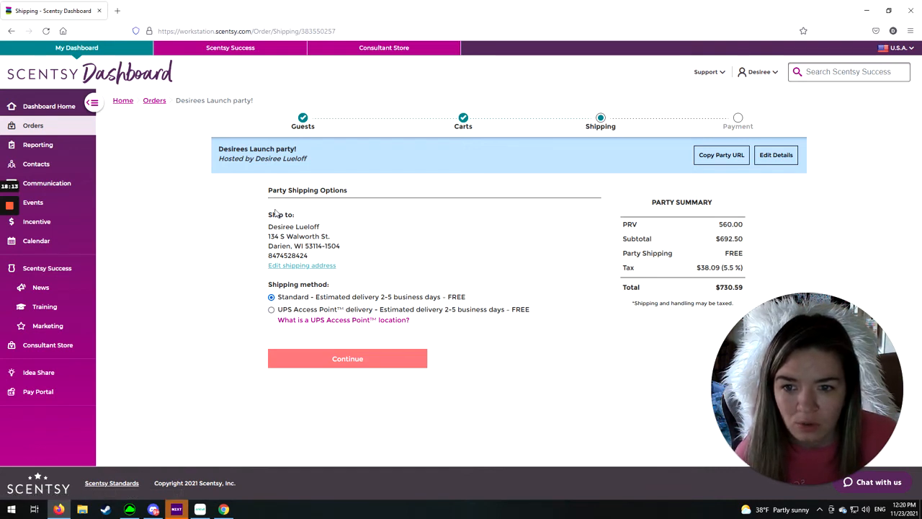
left_click_drag(269, 218, 347, 277)
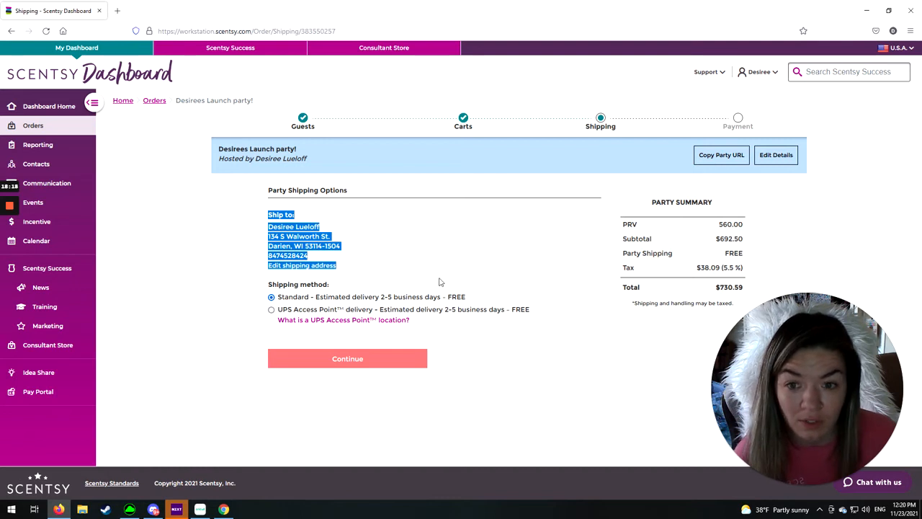
left_click(214, 264)
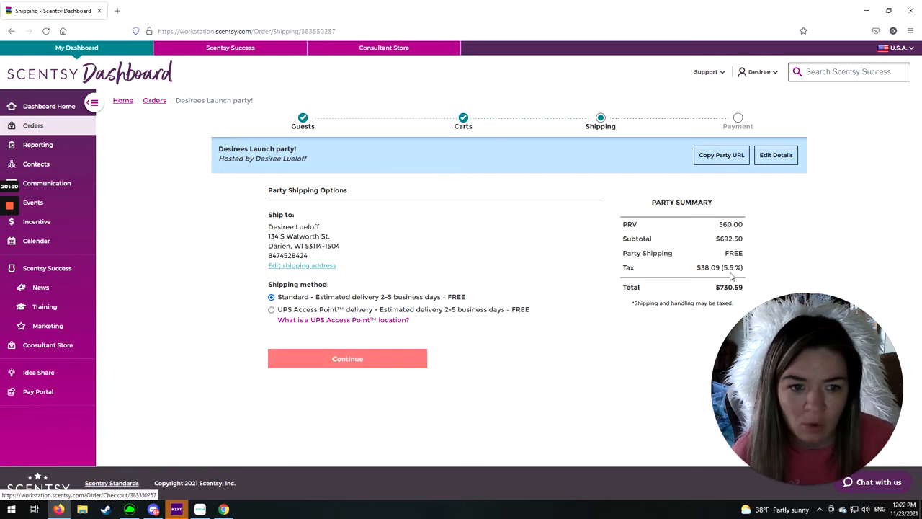
- Check the party shipping charge and continue to payment with the Standard shipping method
left_click_drag(729, 252, 753, 256)
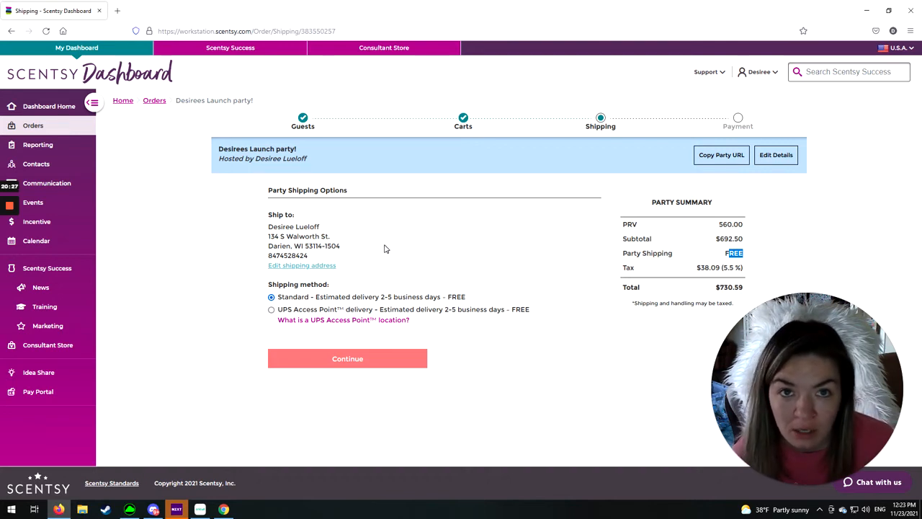
left_click(726, 255)
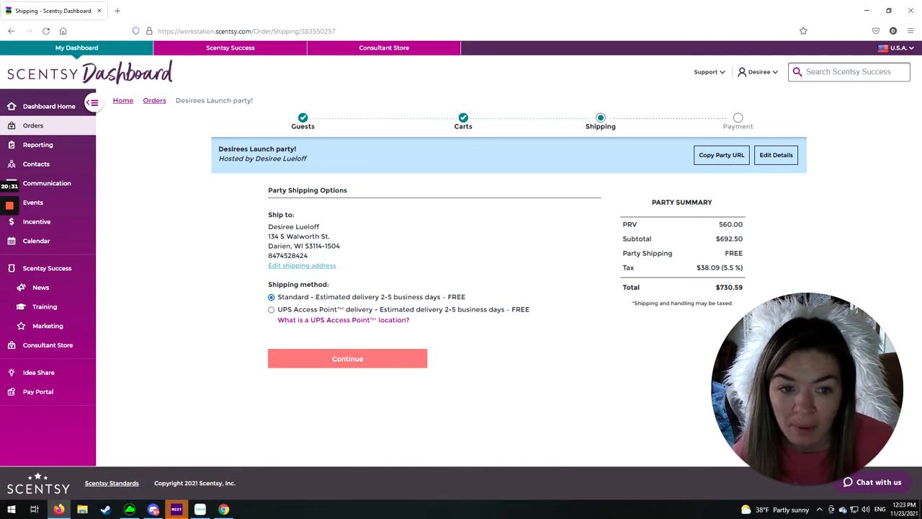
left_click_drag(752, 258, 724, 253)
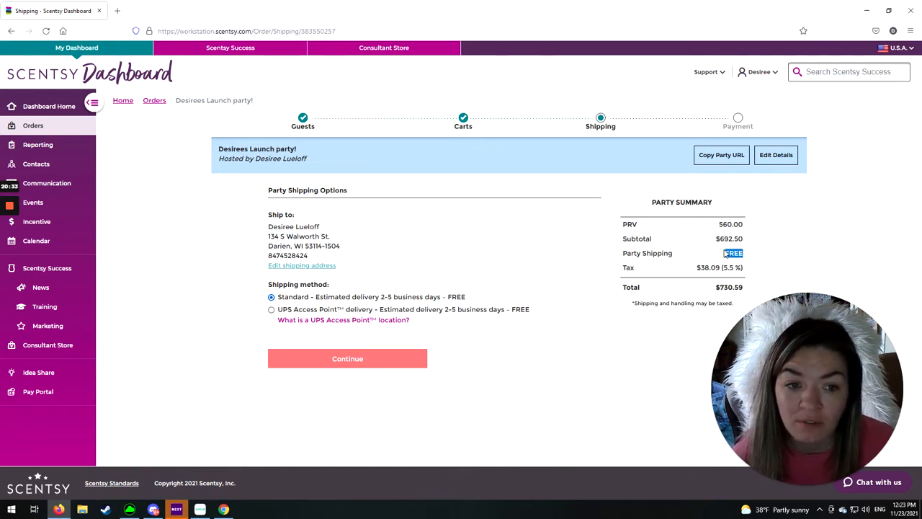
left_click(362, 358)
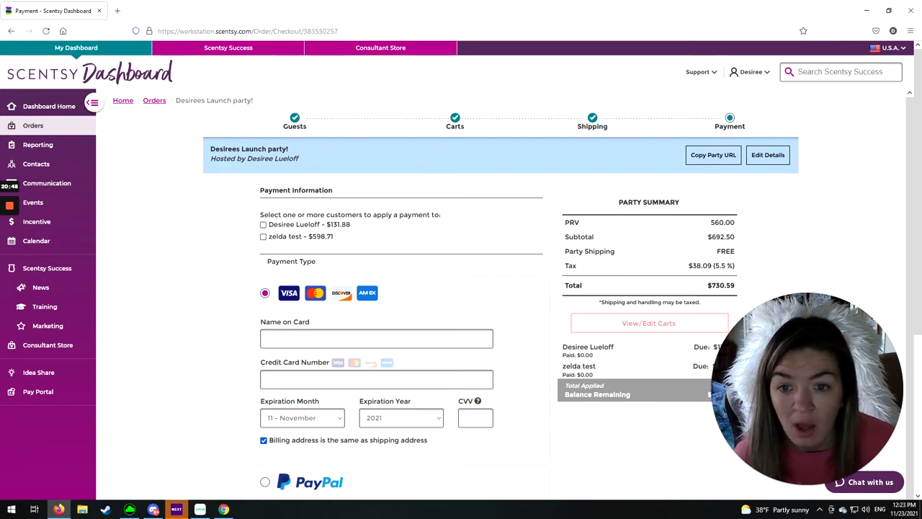
- Compare the amounts due from the host and the guest, and select the host to apply a payment to
left_click_drag(333, 227, 364, 228)
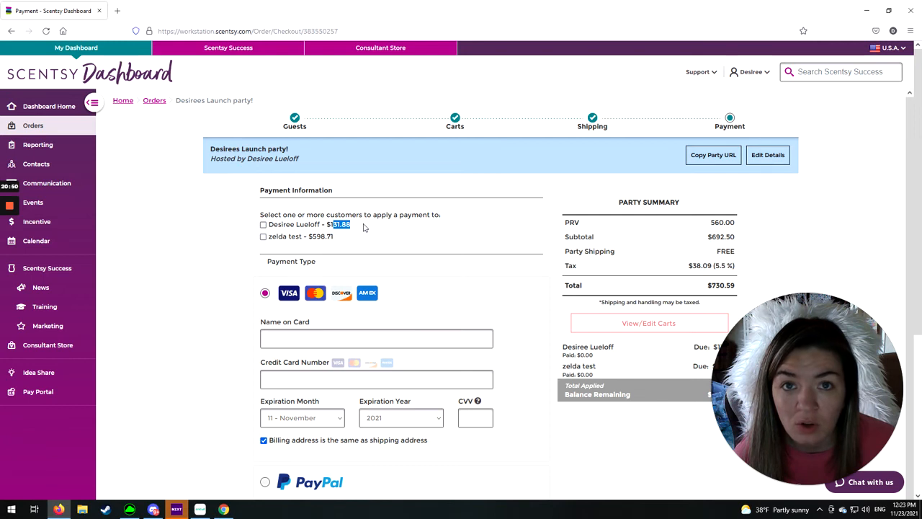
left_click_drag(310, 238, 340, 244)
left_click(352, 240)
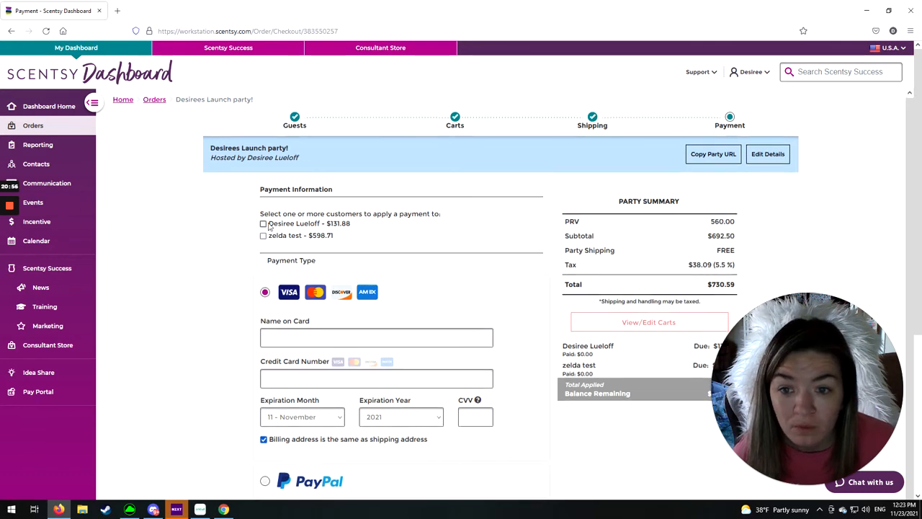
left_click(263, 224)
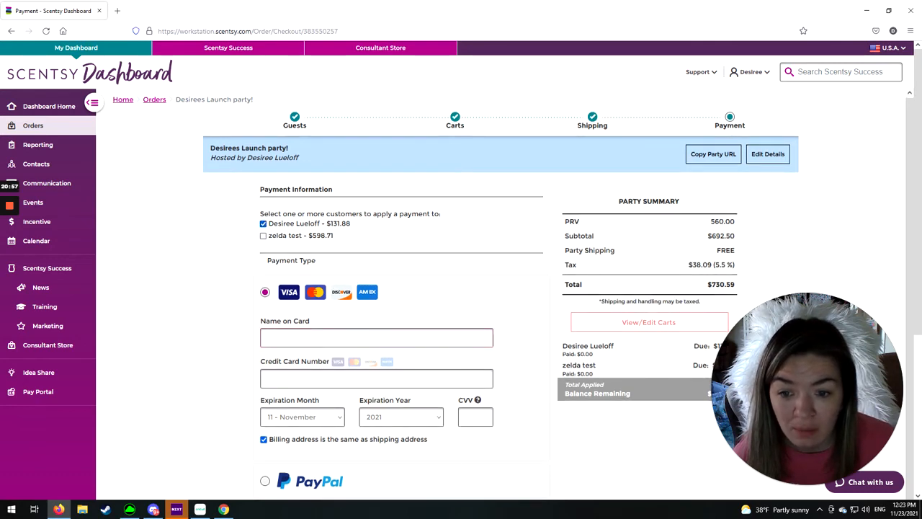
- Review the available payment types and select both the host and the guest to apply a payment to
scroll(272, 441, "down", 3)
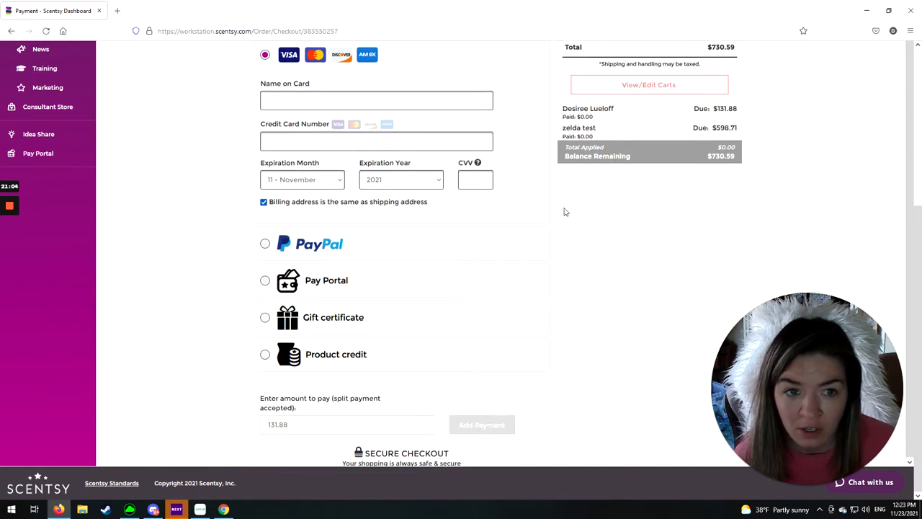
scroll(567, 207, "up", 1)
scroll(559, 213, "up", 1)
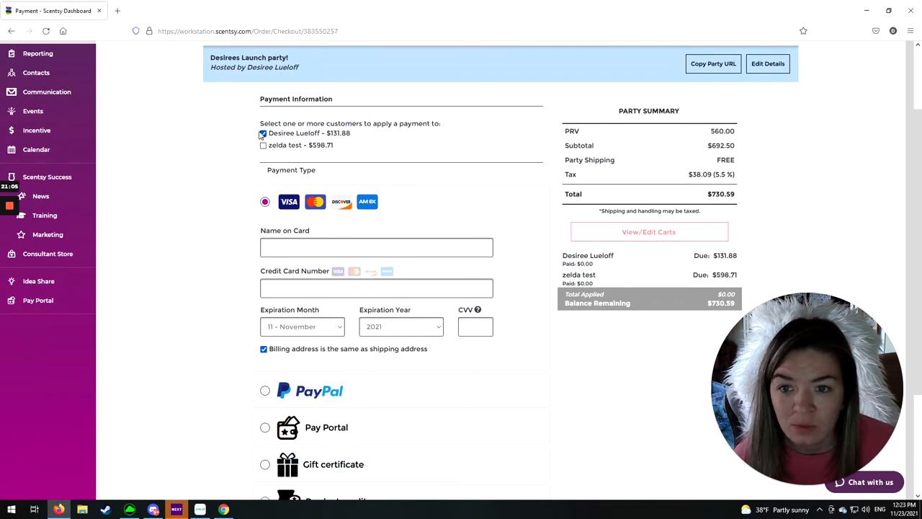
left_click(263, 144)
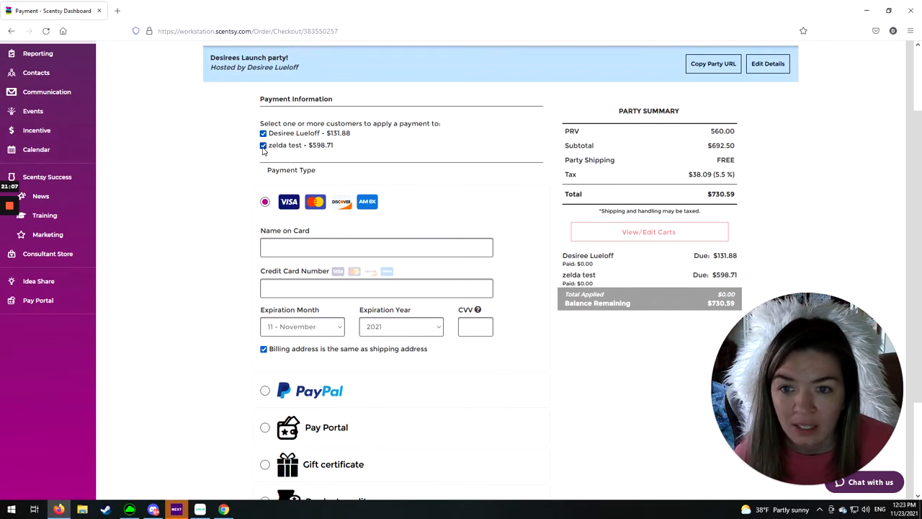
left_click(264, 134)
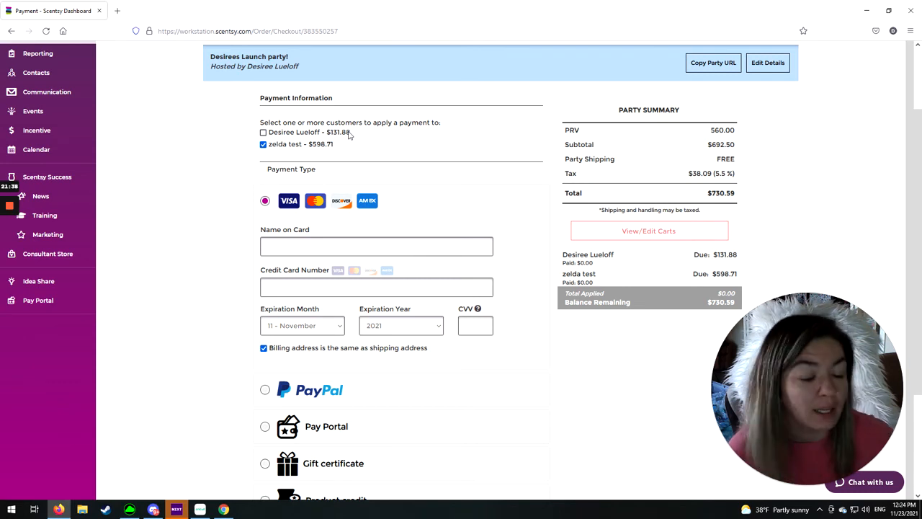
left_click(263, 133)
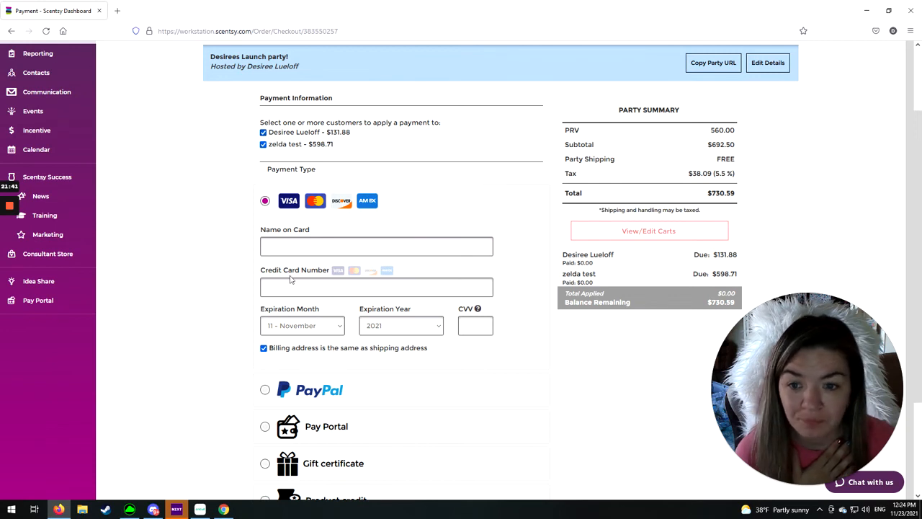
scroll(288, 289, "down", 3)
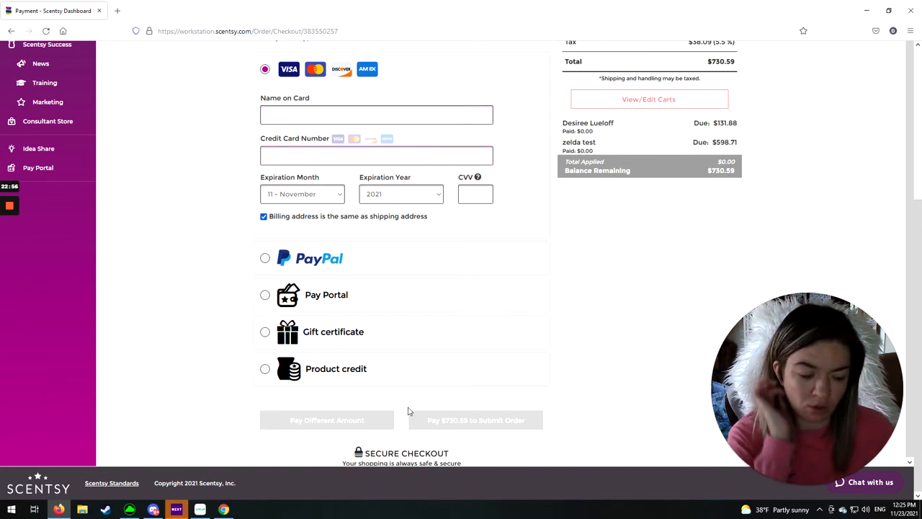
scroll(356, 377, "up", 3)
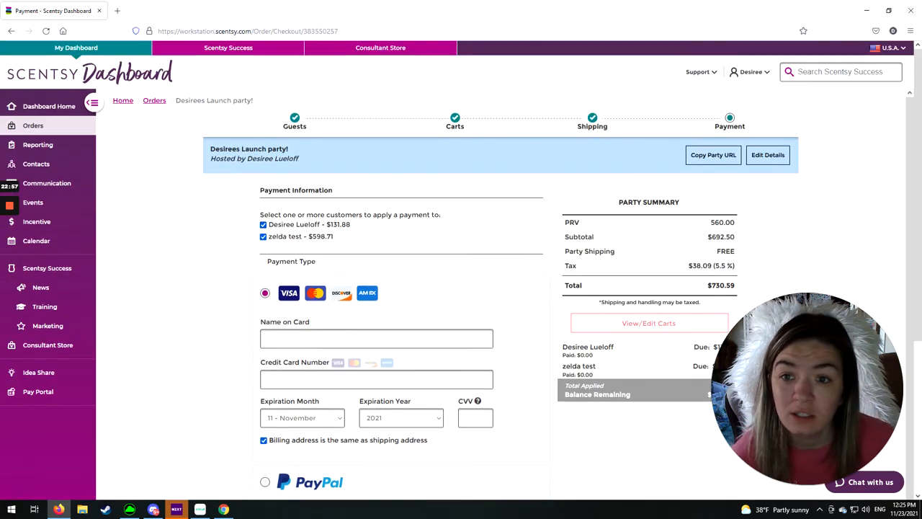
- Leave the payment page for the orders area and reopen the launch party from the open orders
left_click(153, 102)
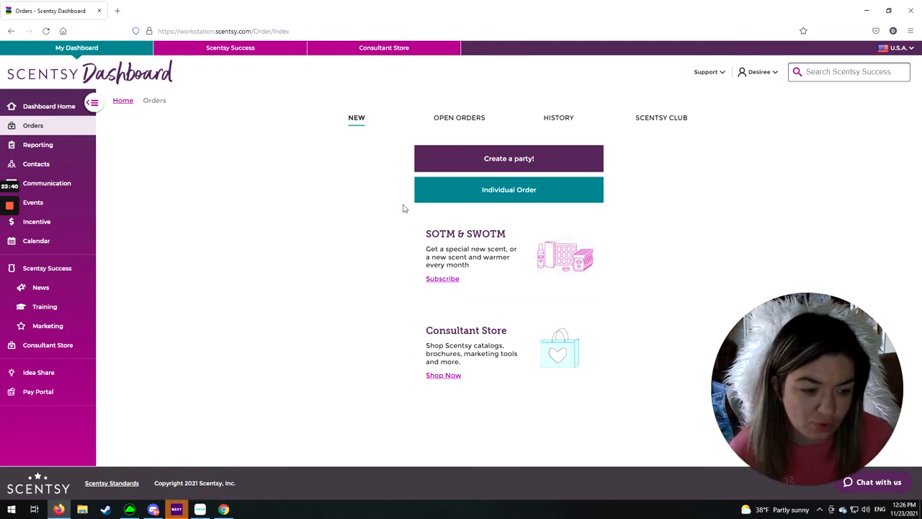
left_click(467, 121)
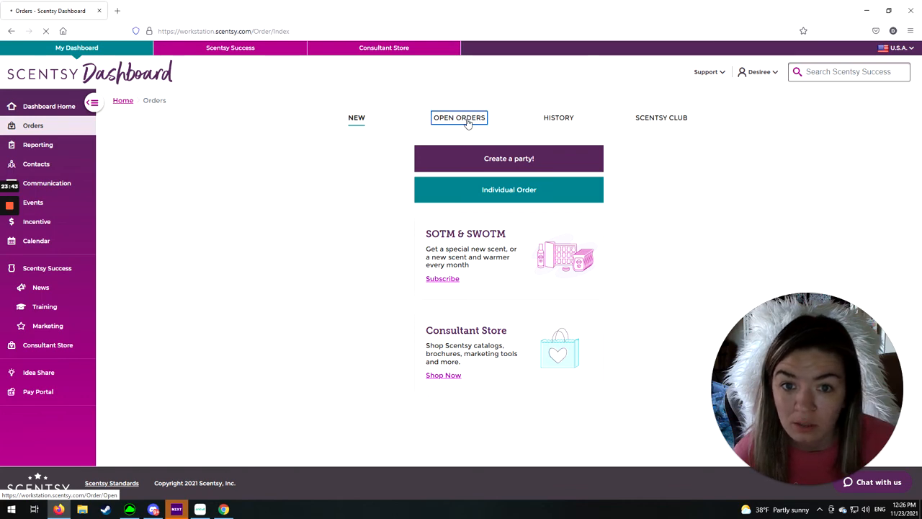
left_click(381, 258)
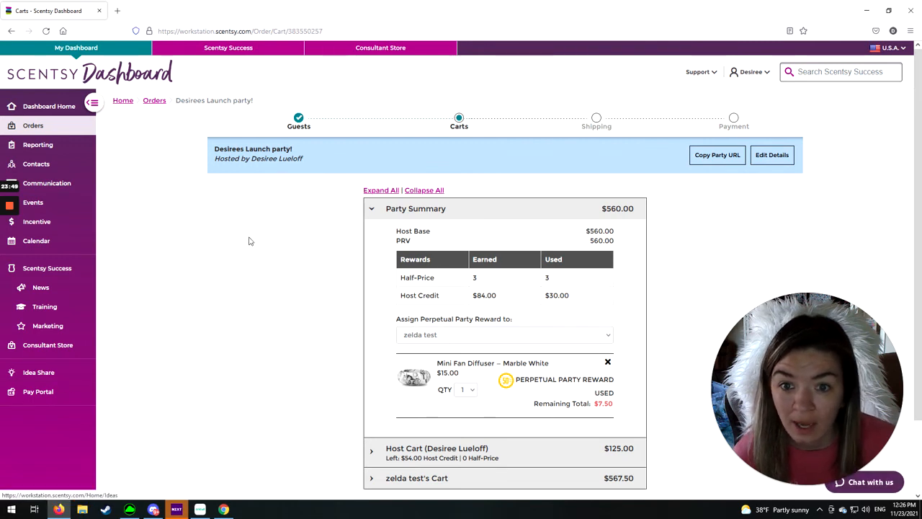
- Open the guest's cart and examine the Mini Fan Diffuser – Marble White entry carrying the Perpetual Party Reward
scroll(249, 239, "down", 3)
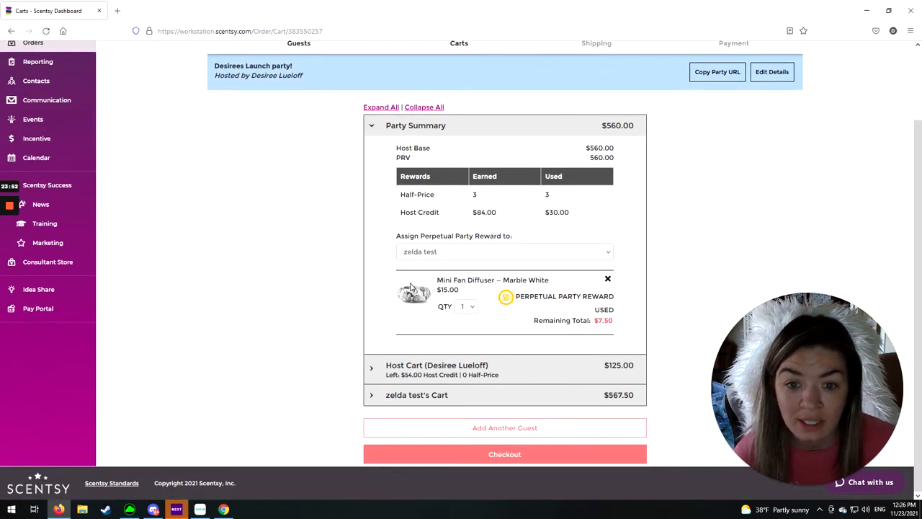
left_click(400, 395)
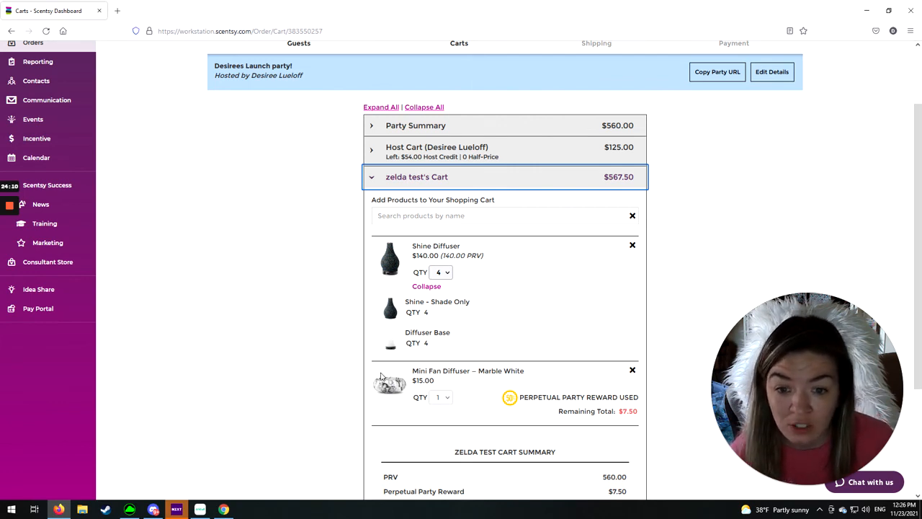
left_click_drag(442, 370, 539, 372)
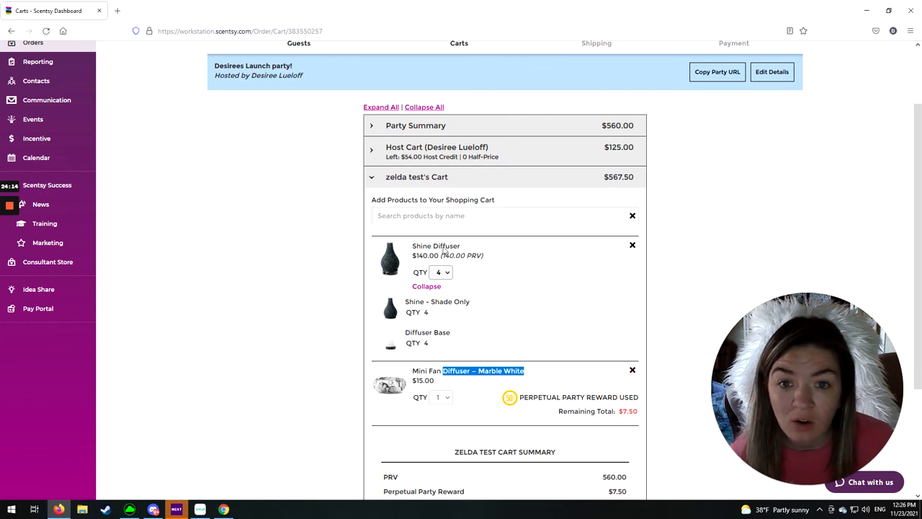
scroll(389, 94, "up", 2)
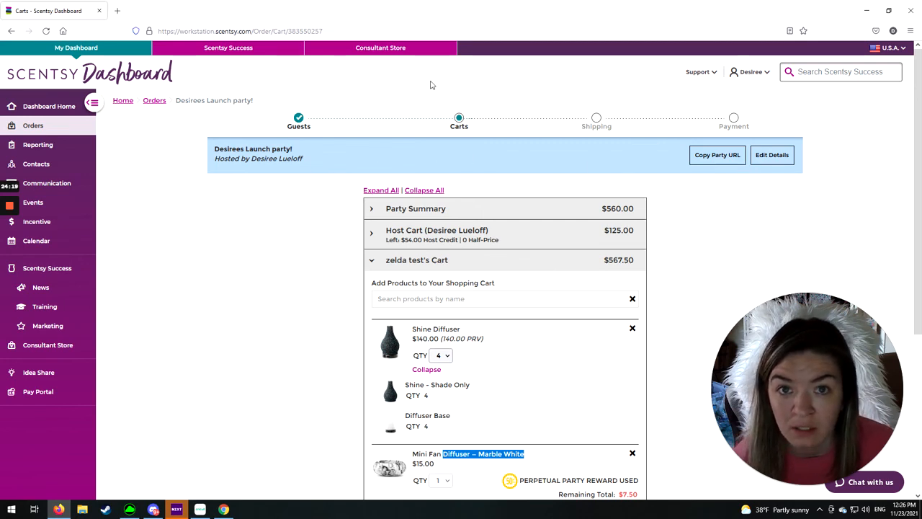
scroll(339, 177, "down", 3)
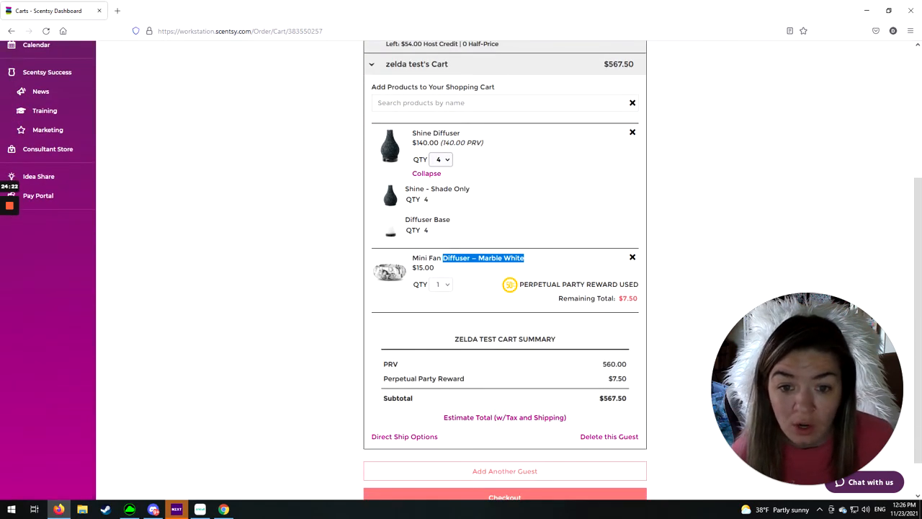
left_click(379, 260)
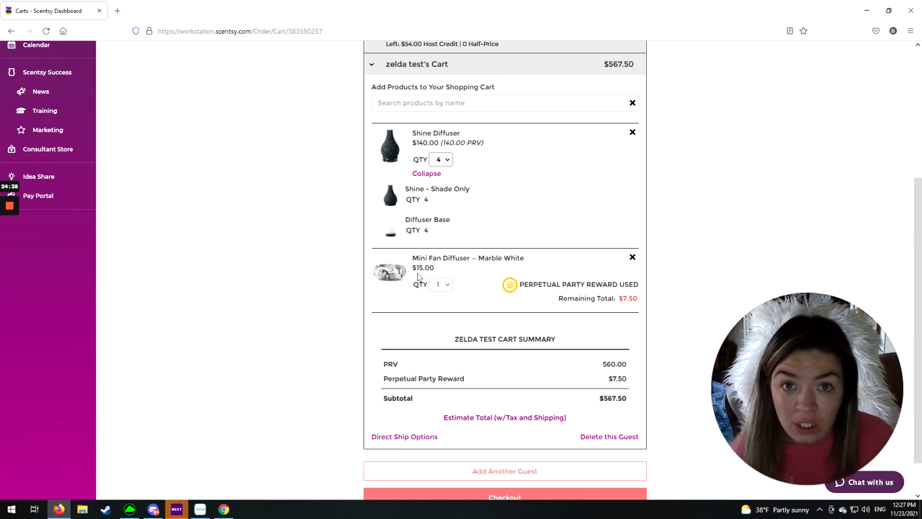
- Collapse and reopen the guest's cart, and review its products, cart summary and the options for finishing the order
scroll(247, 306, "up", 3)
scroll(247, 305, "up", 1)
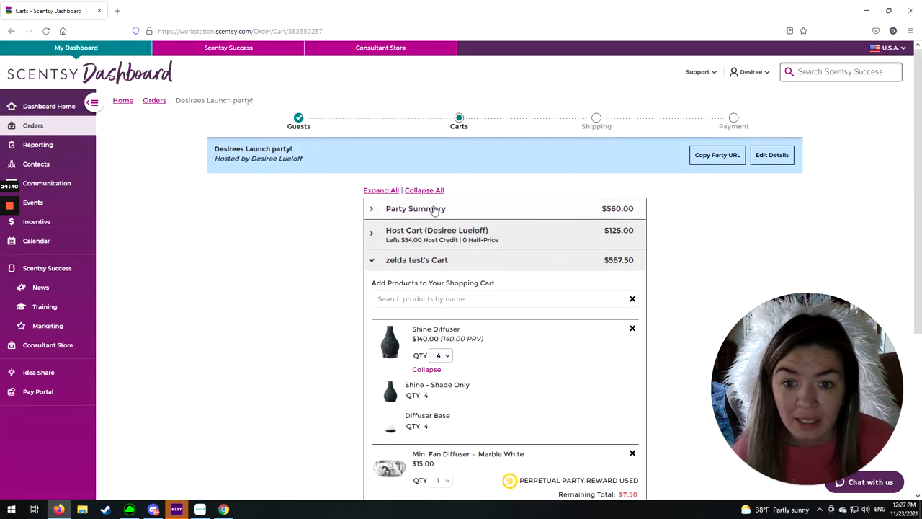
left_click(373, 263)
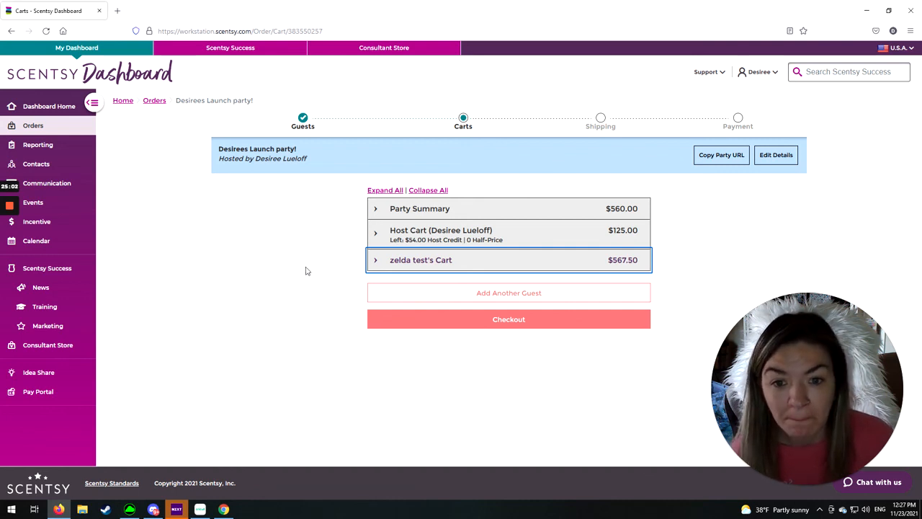
left_click(378, 260)
scroll(367, 261, "down", 5)
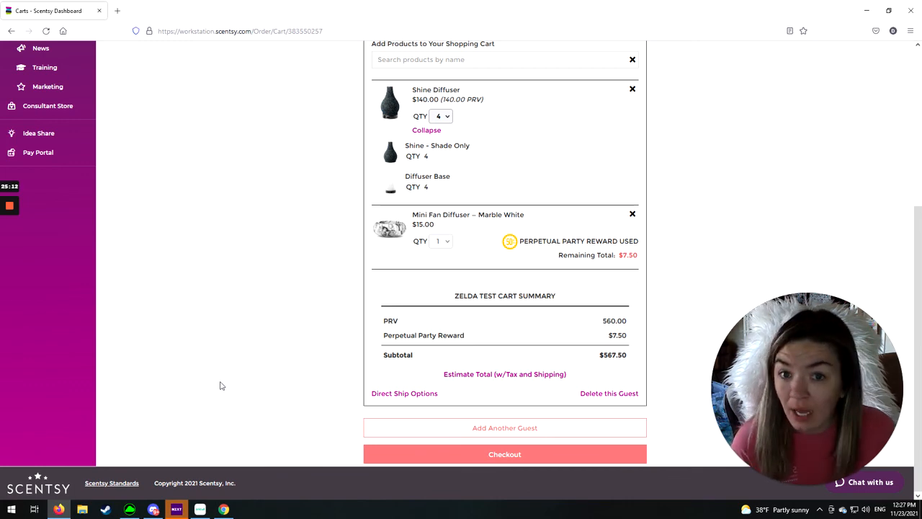
scroll(230, 365, "up", 5)
scroll(250, 331, "down", 5)
scroll(250, 330, "up", 5)
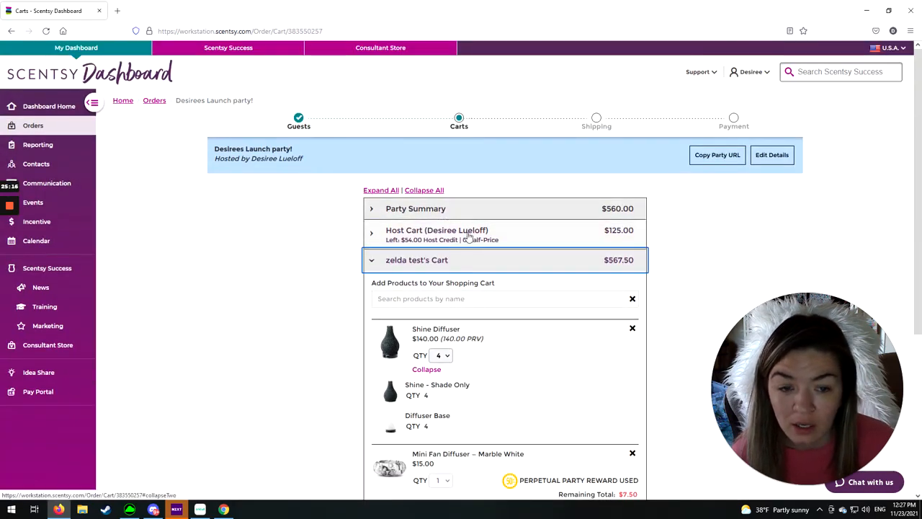
scroll(333, 324, "down", 5)
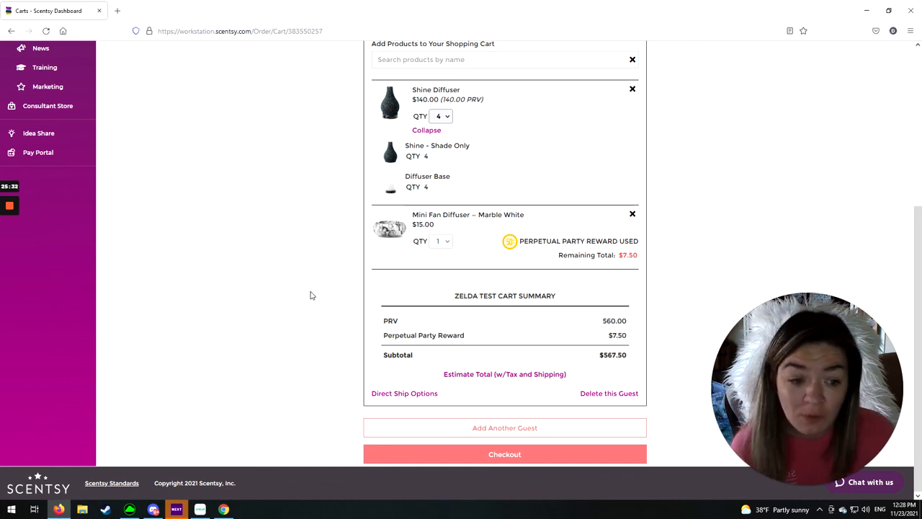
mouse_move(804, 486)
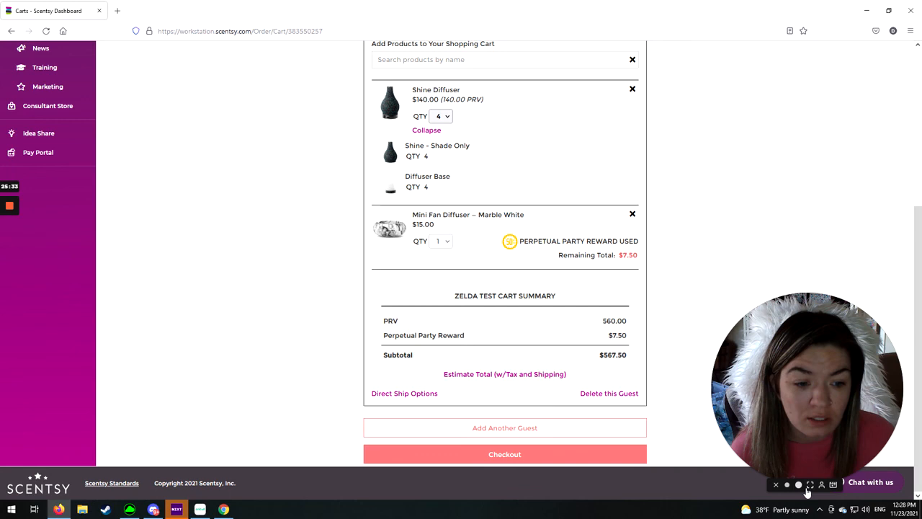
left_click(808, 486)
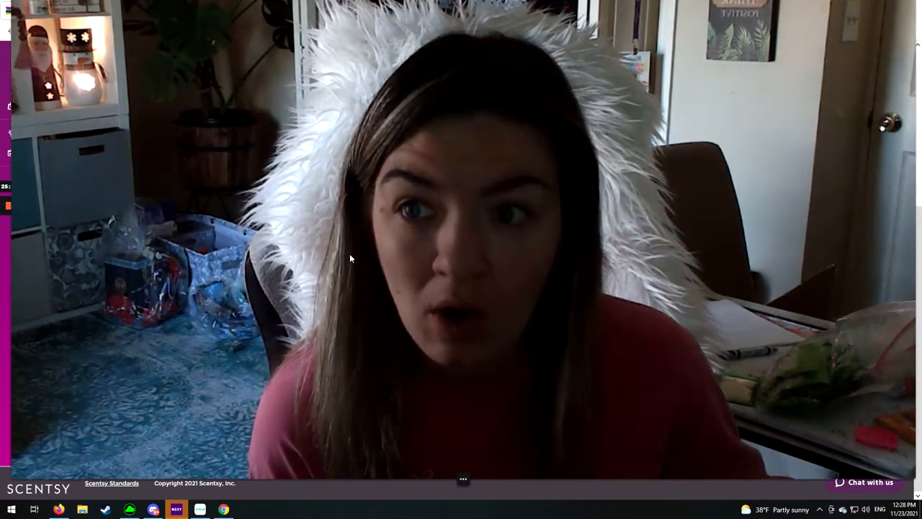